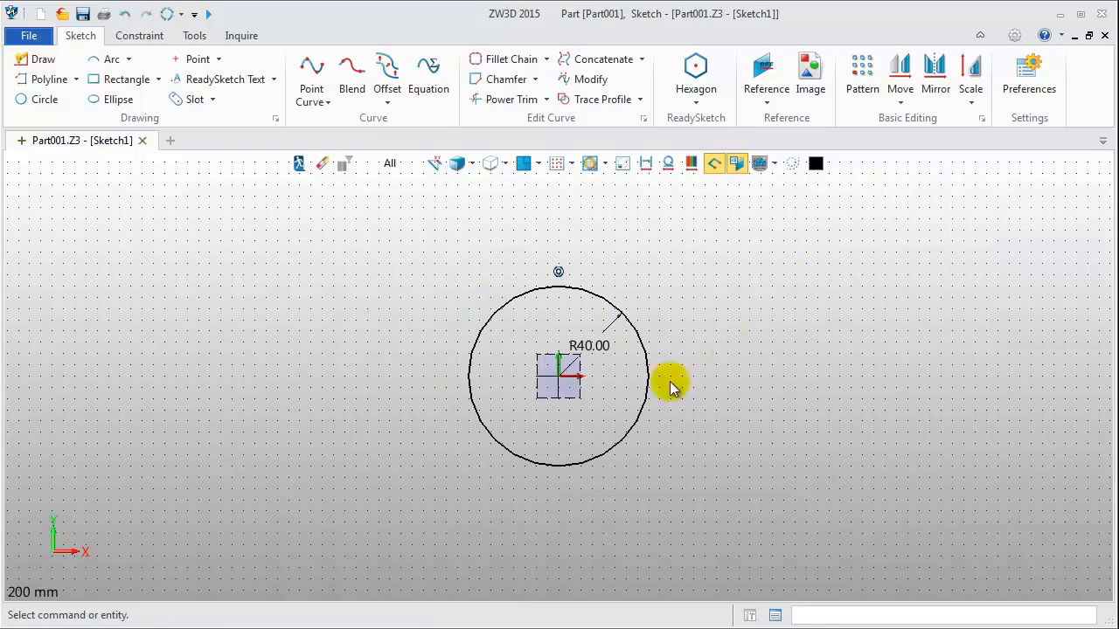
Step: Sketch a circle of radius 4 mm centred at 30,0 inside the large circle
scroll(606, 352, up, 2)
click(27, 105)
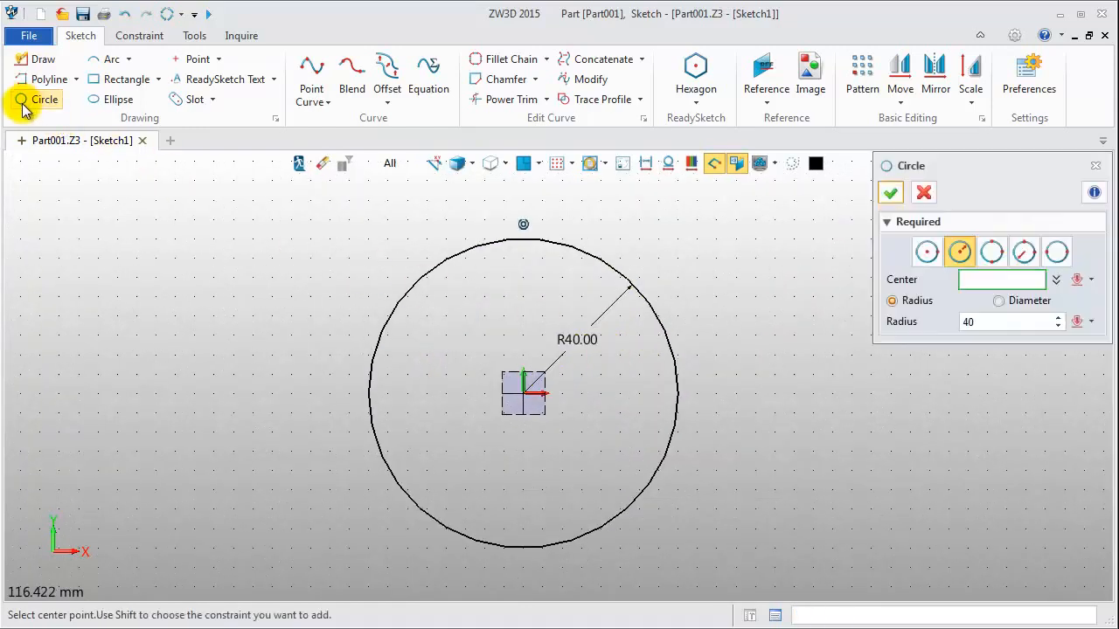
key(Return)
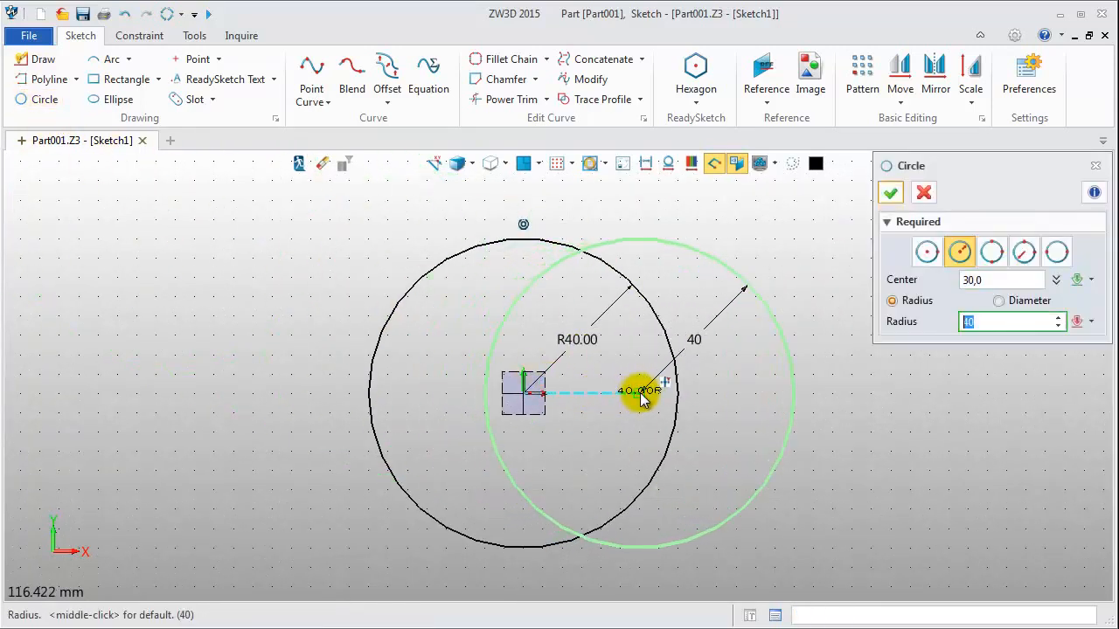
key(Return)
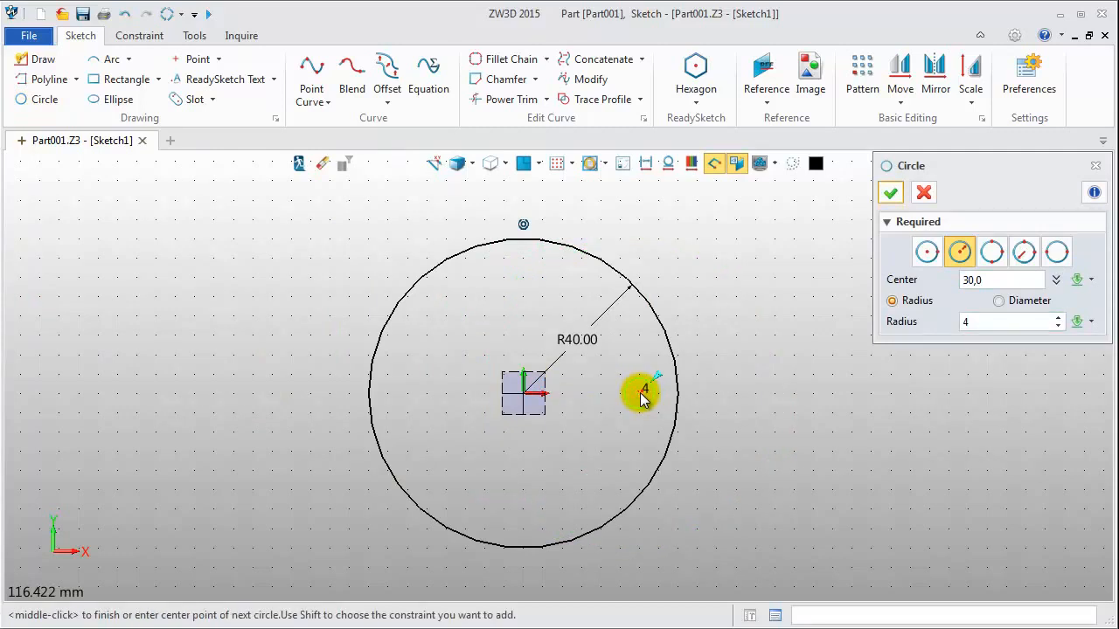
click(891, 193)
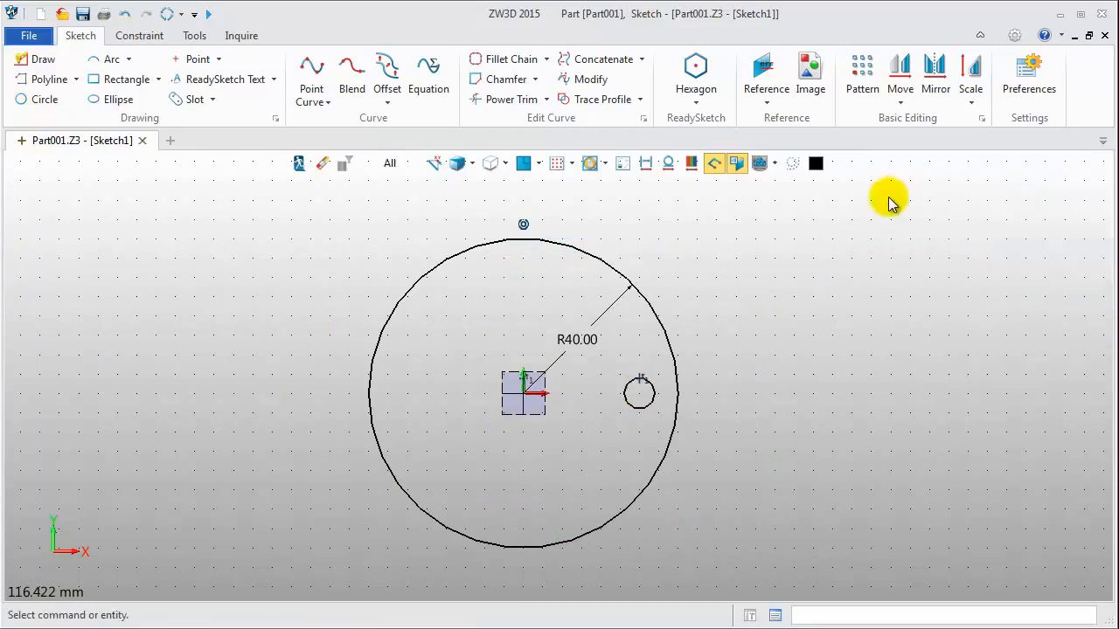
Step: Add a quick dimension for the horizontal distance from the sketch origin to the small circle's centre, placed below the two points
click(140, 35)
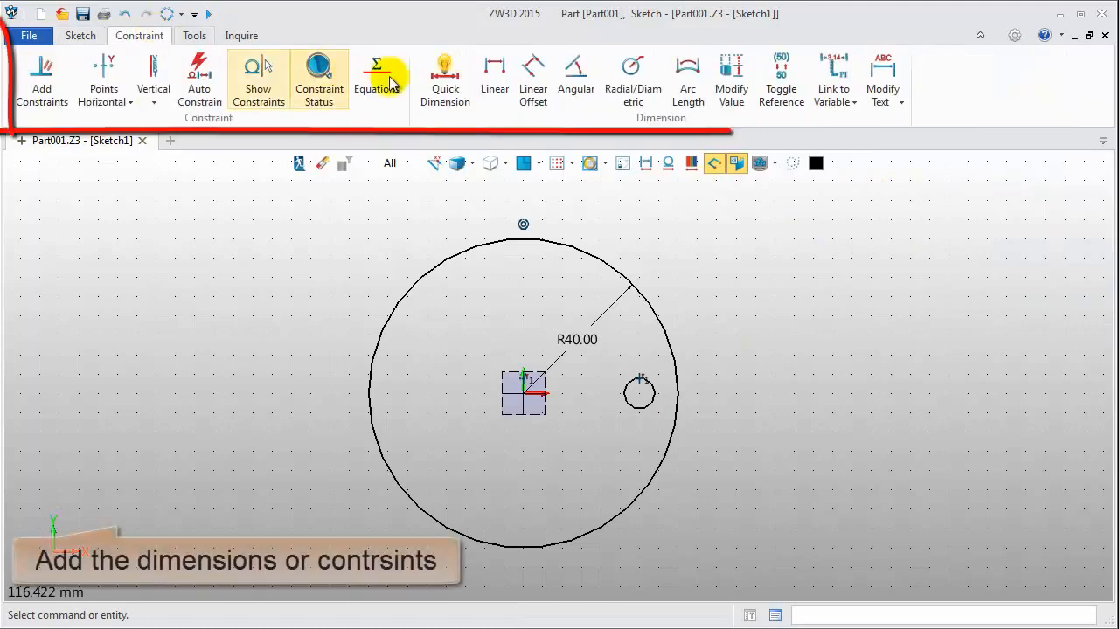
click(445, 83)
click(641, 402)
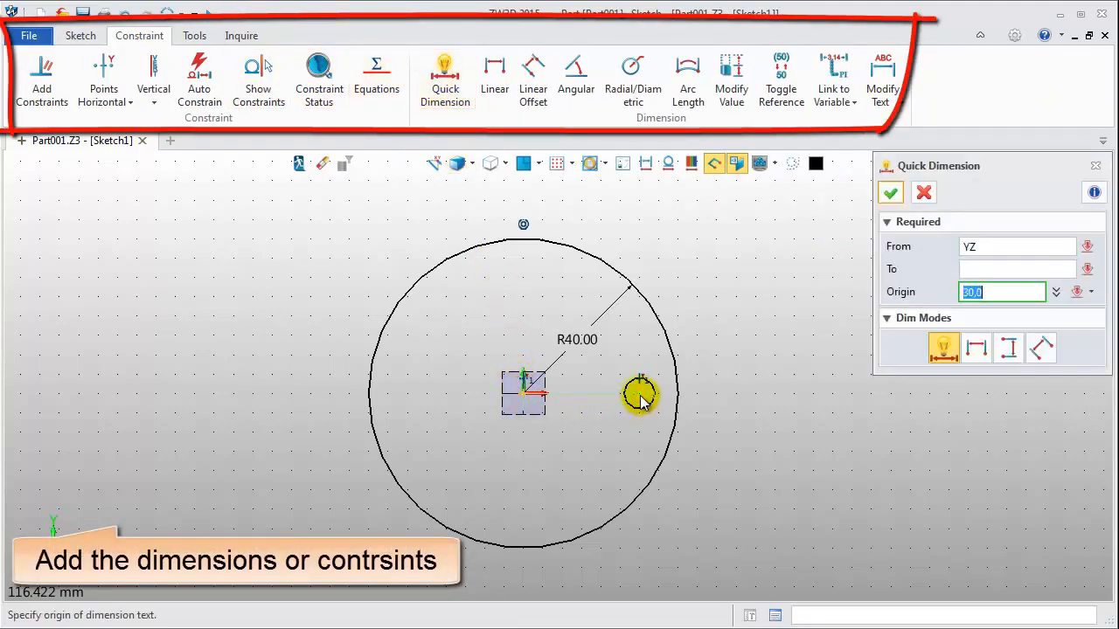
click(640, 397)
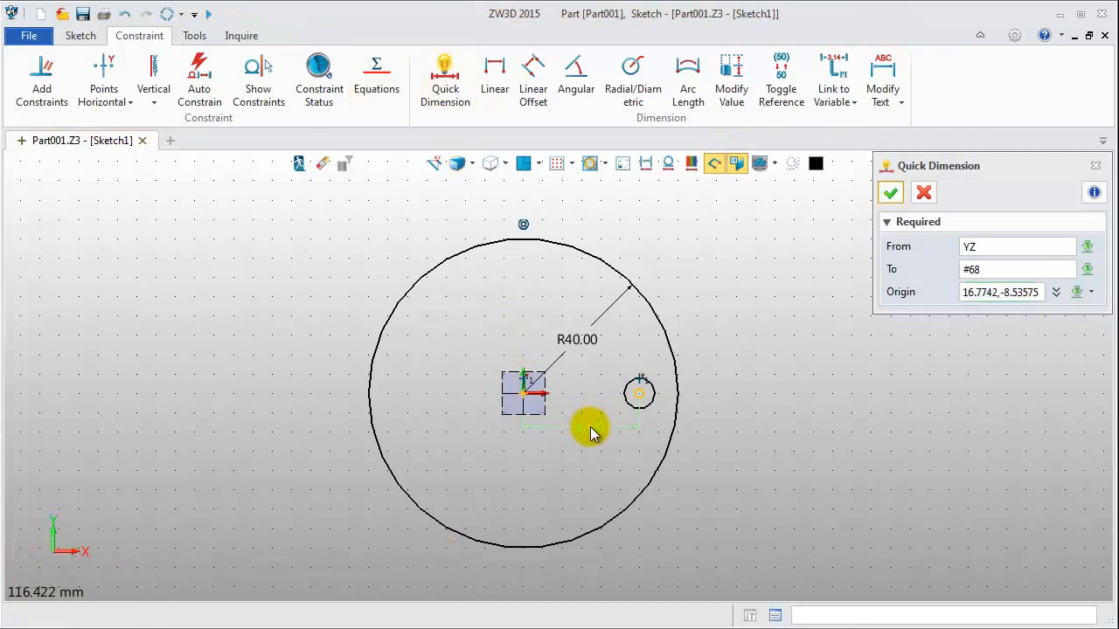
click(590, 426)
click(741, 492)
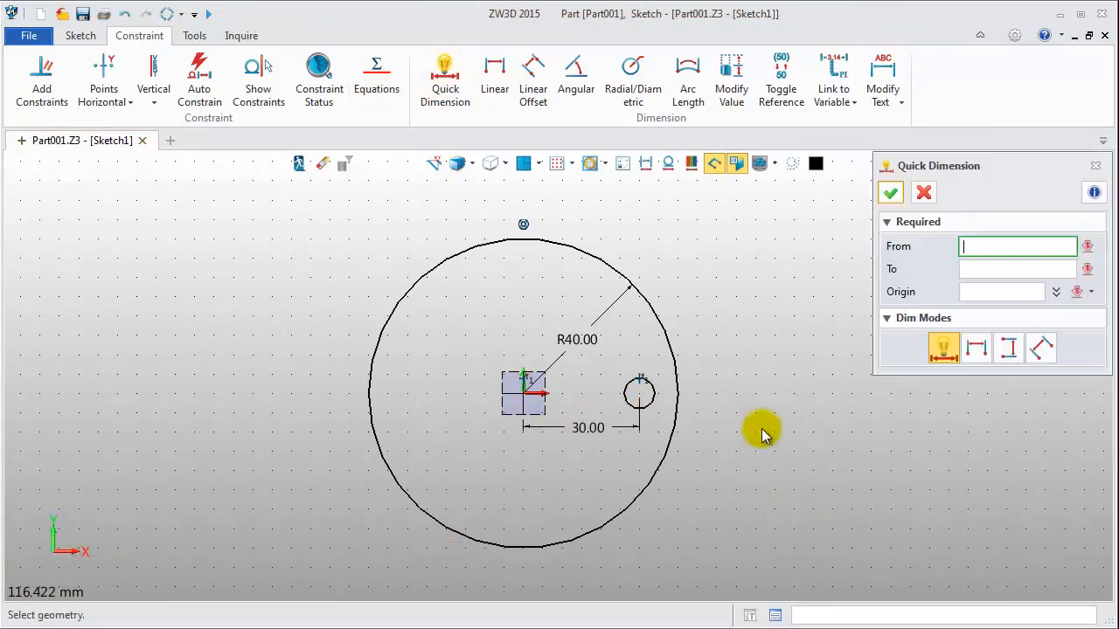
click(925, 193)
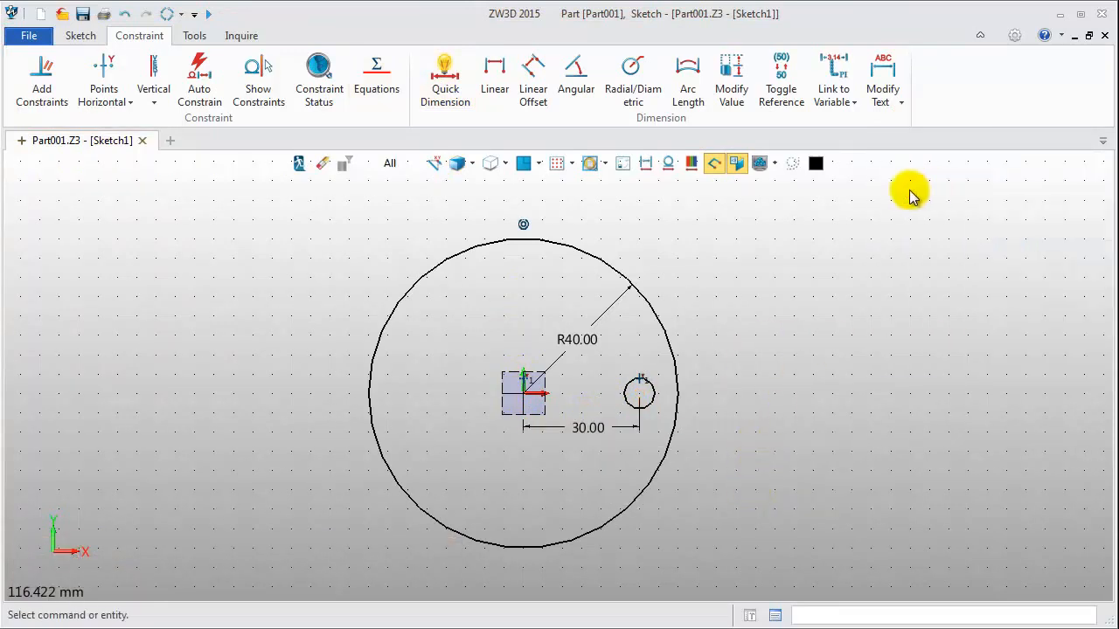
Step: Pattern the small circle circularly about the origin 0,0 with 6 instances at a 60-degree pitch angle
click(80, 35)
click(865, 83)
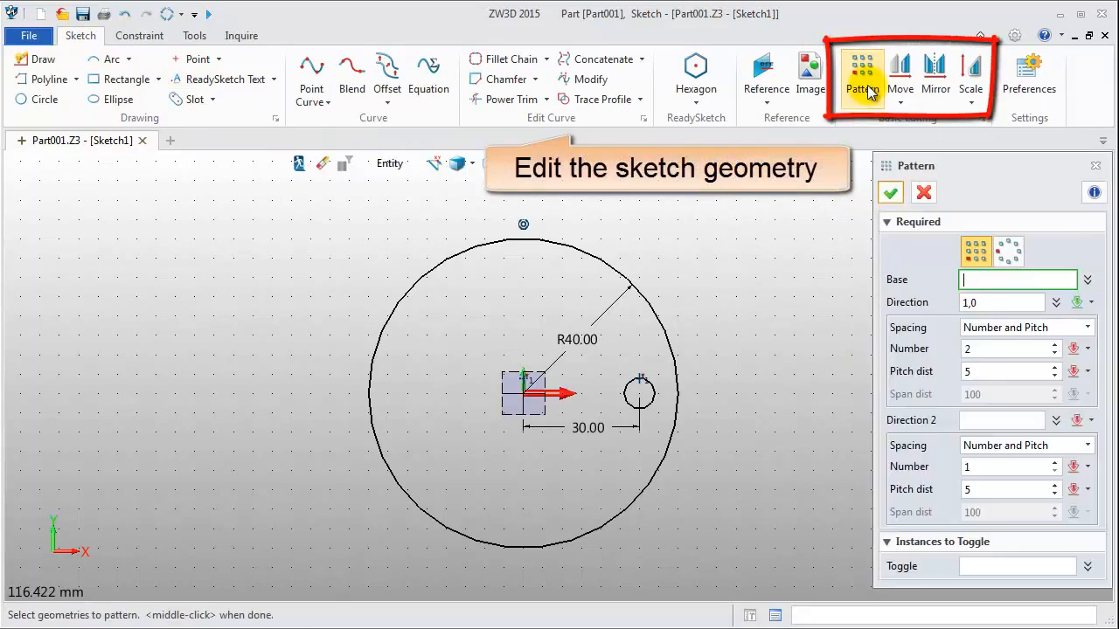
click(1008, 254)
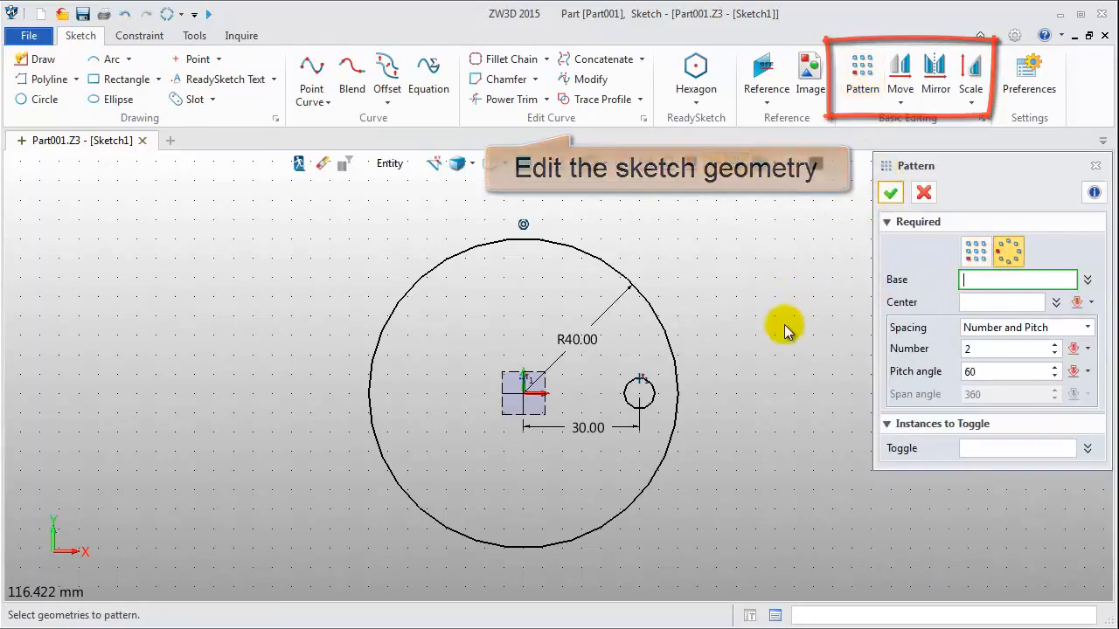
click(651, 398)
middle_click(569, 397)
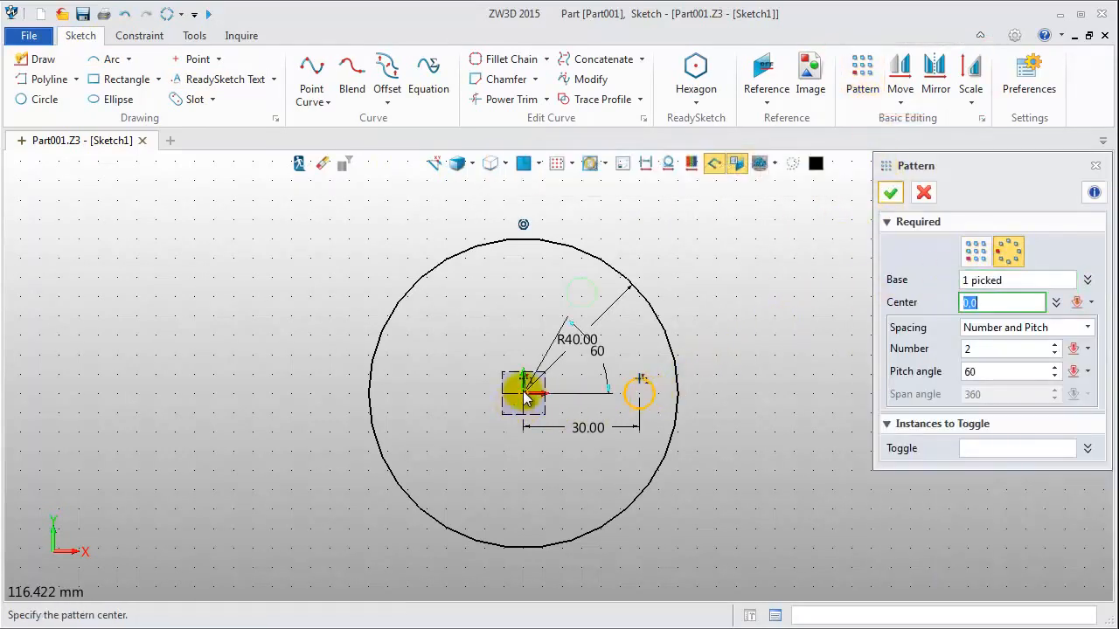
click(524, 395)
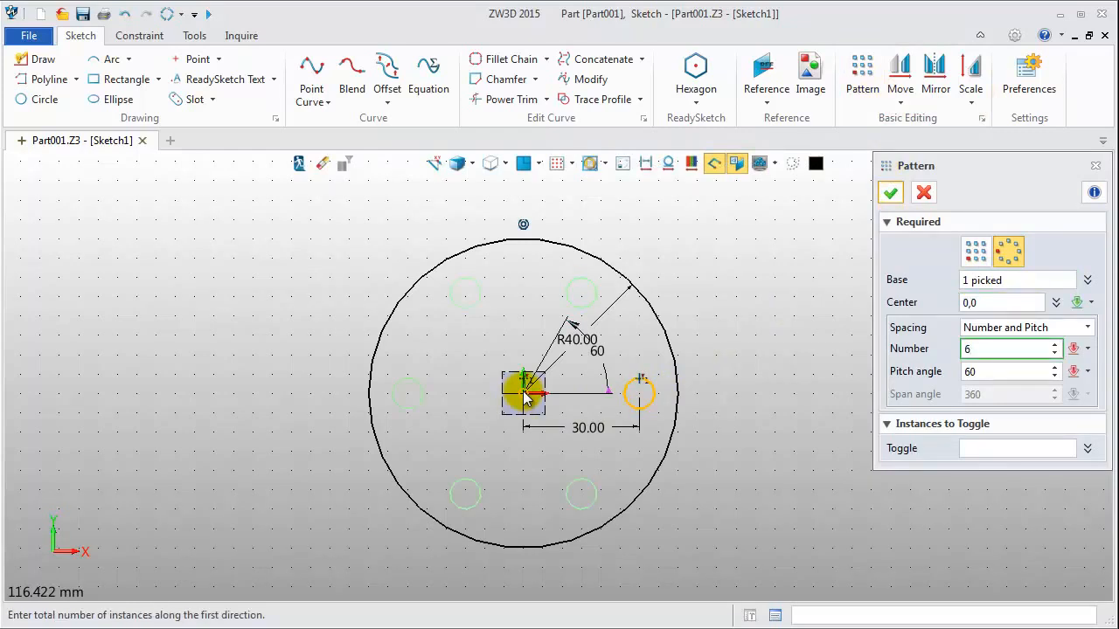
key(Return)
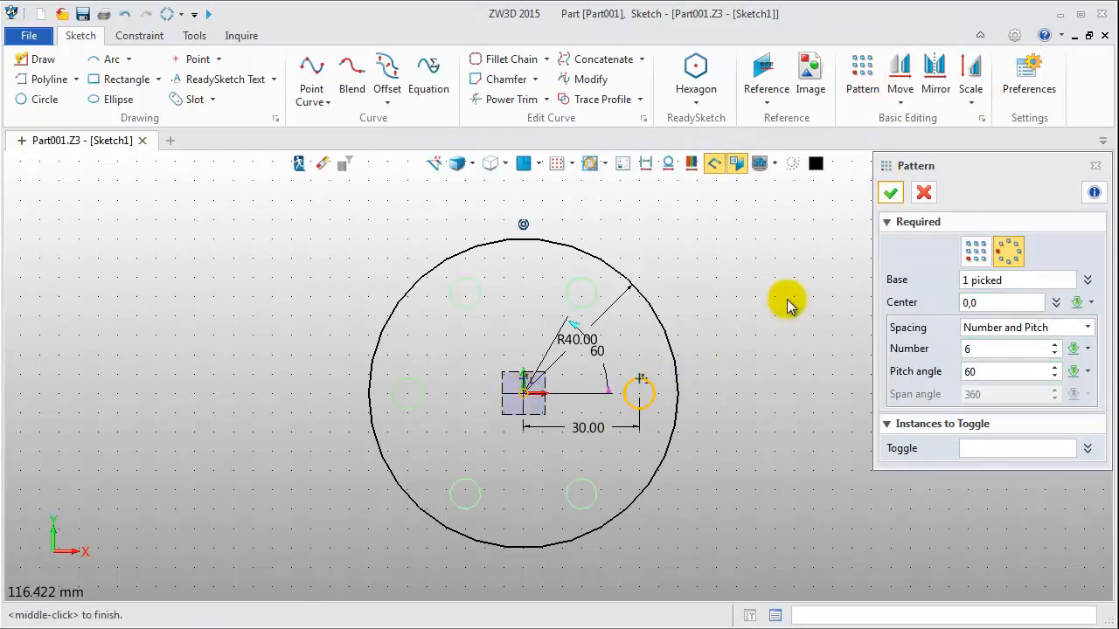
click(892, 196)
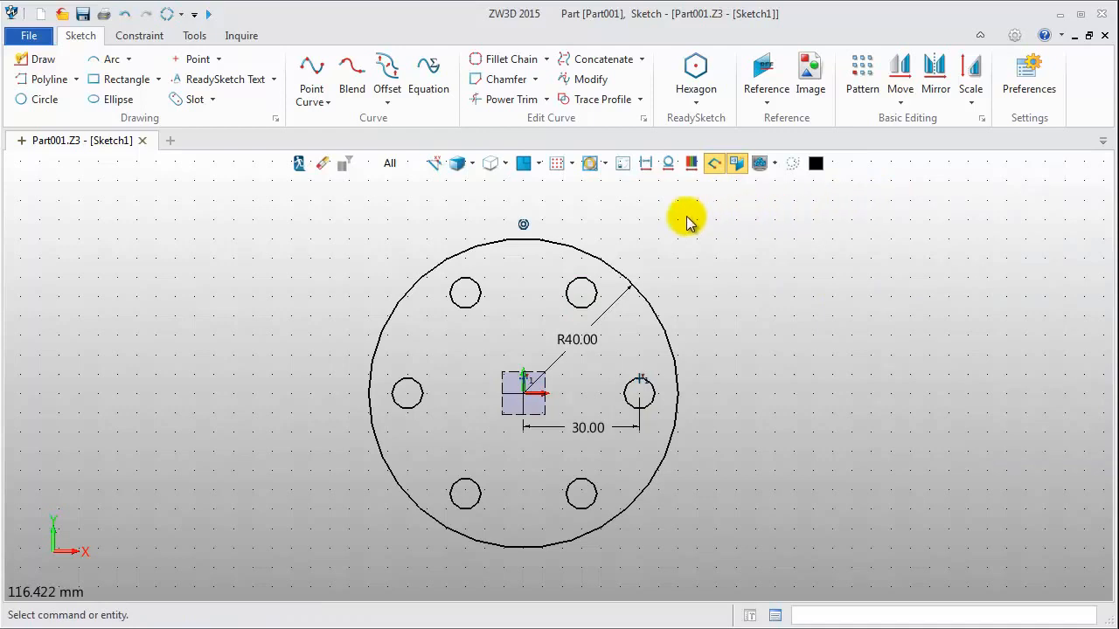
Step: Exit the sketch and extrude it as a base from 0 to 10 mm
click(299, 174)
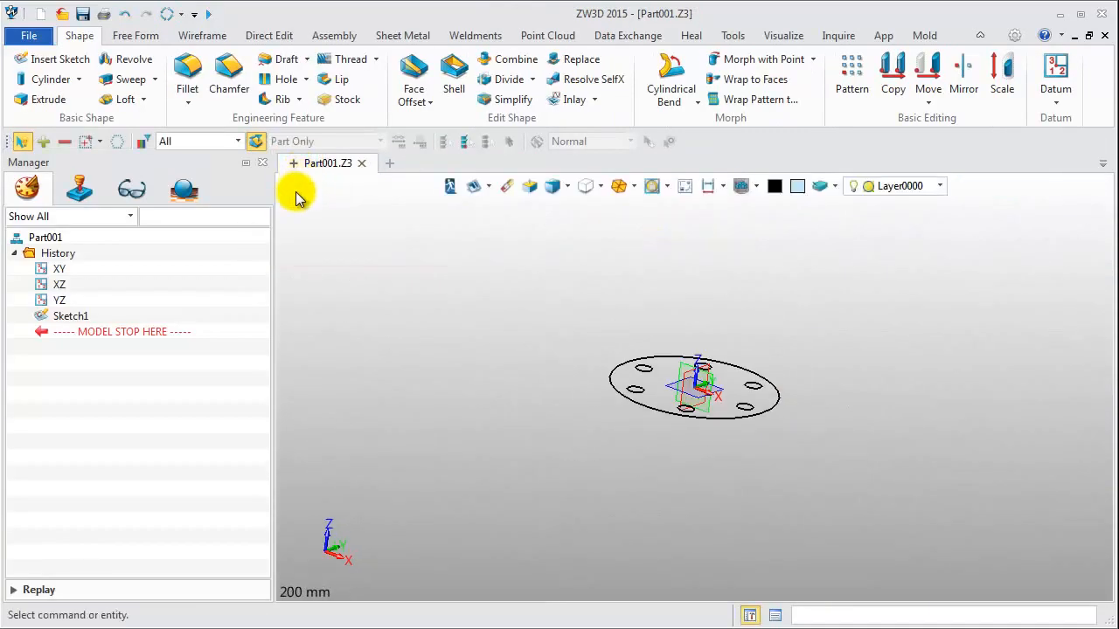
click(48, 99)
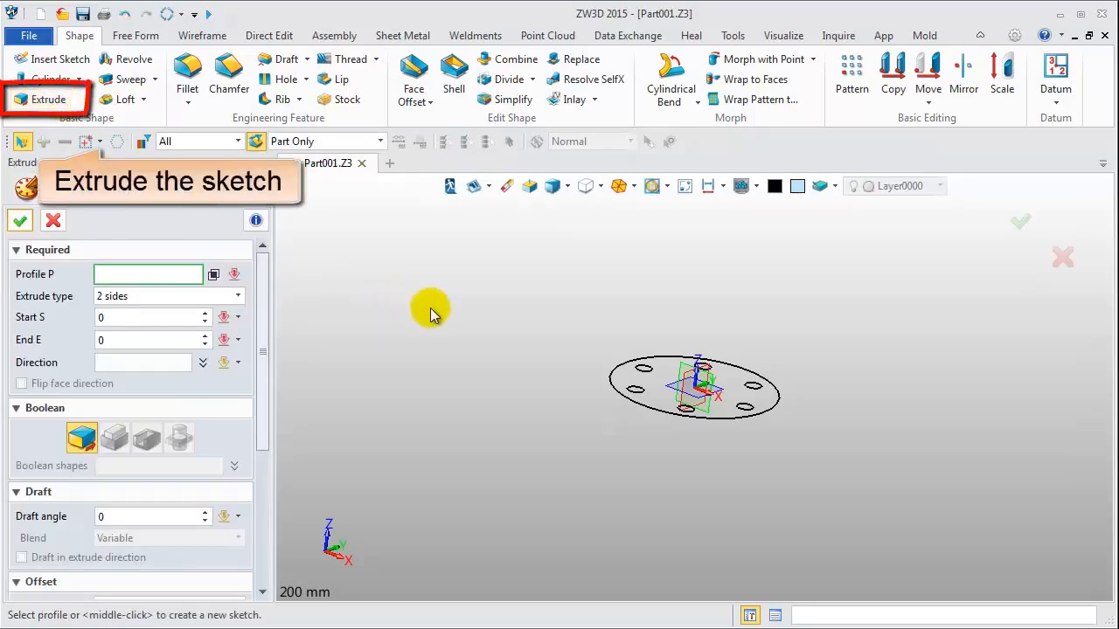
click(780, 409)
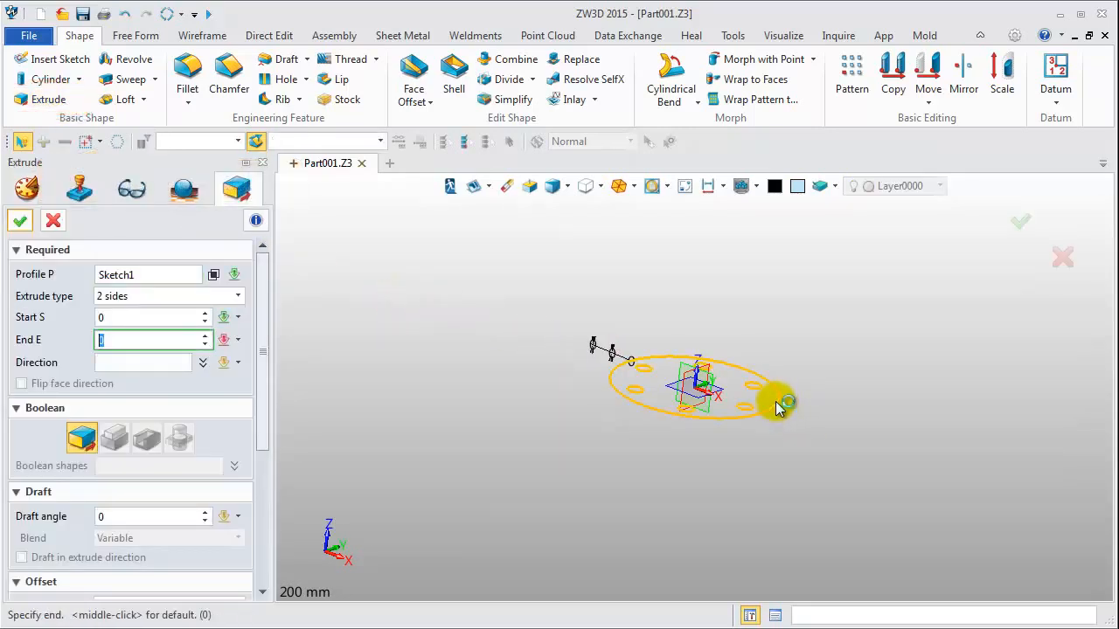
text(10)
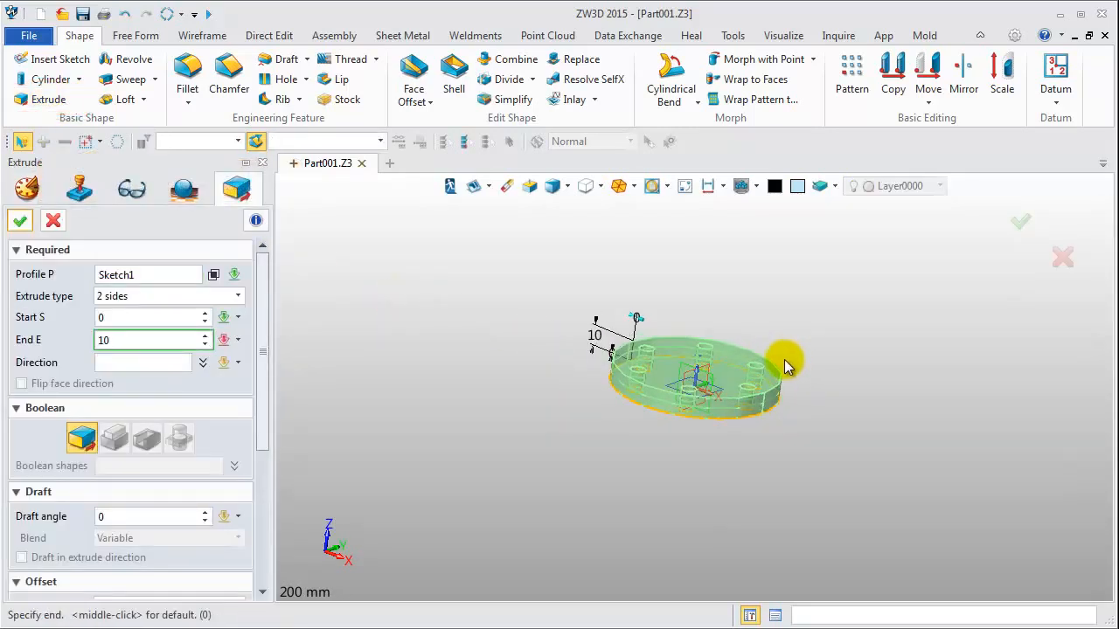
key(Return)
click(1020, 222)
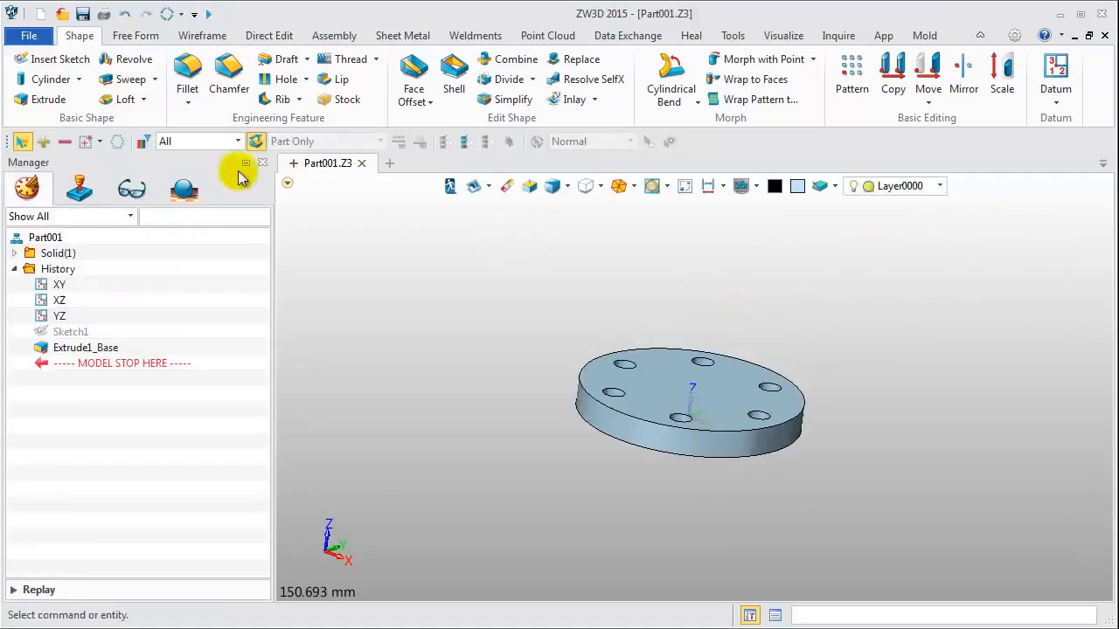
Step: Add a cylinder boss of radius 22 mm and length 66 mm at the centre of curvature of the flange's top edge
click(51, 80)
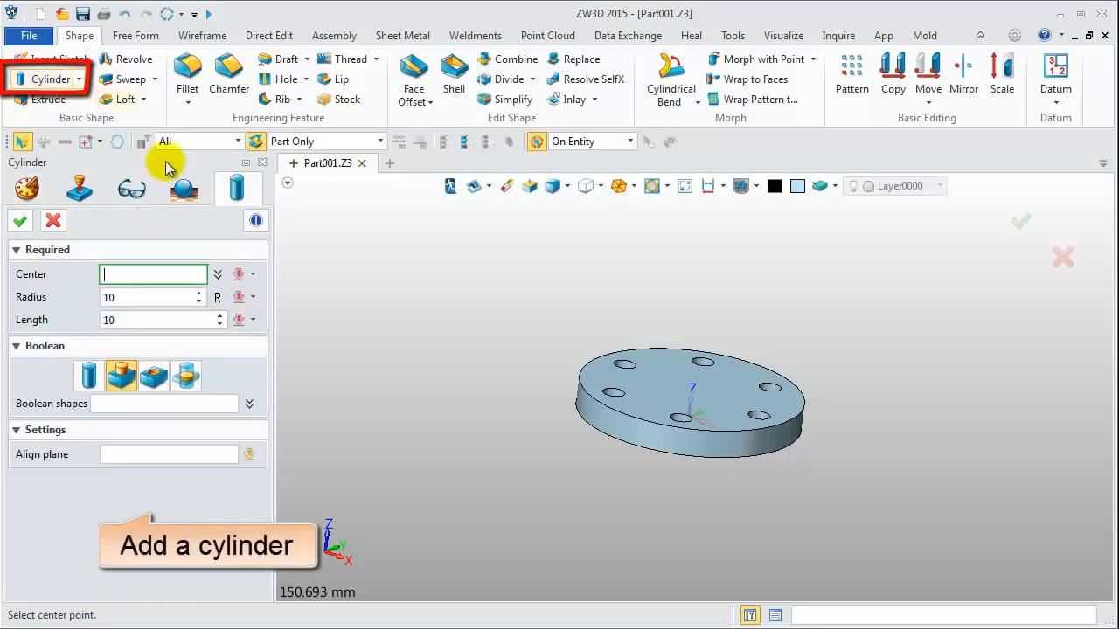
right_click(830, 306)
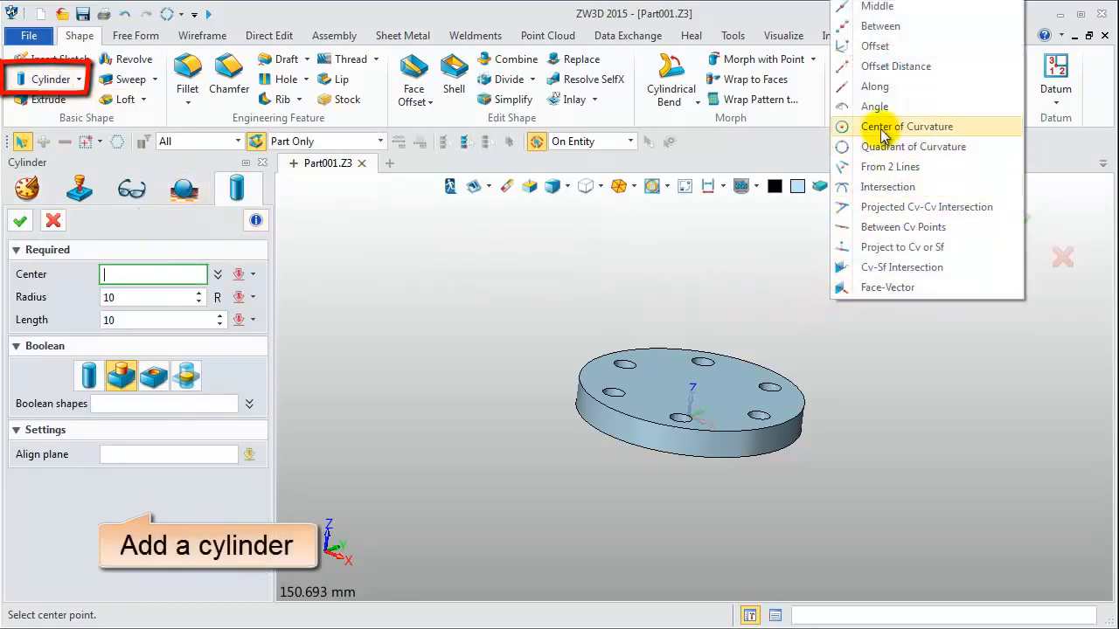
click(813, 120)
click(807, 407)
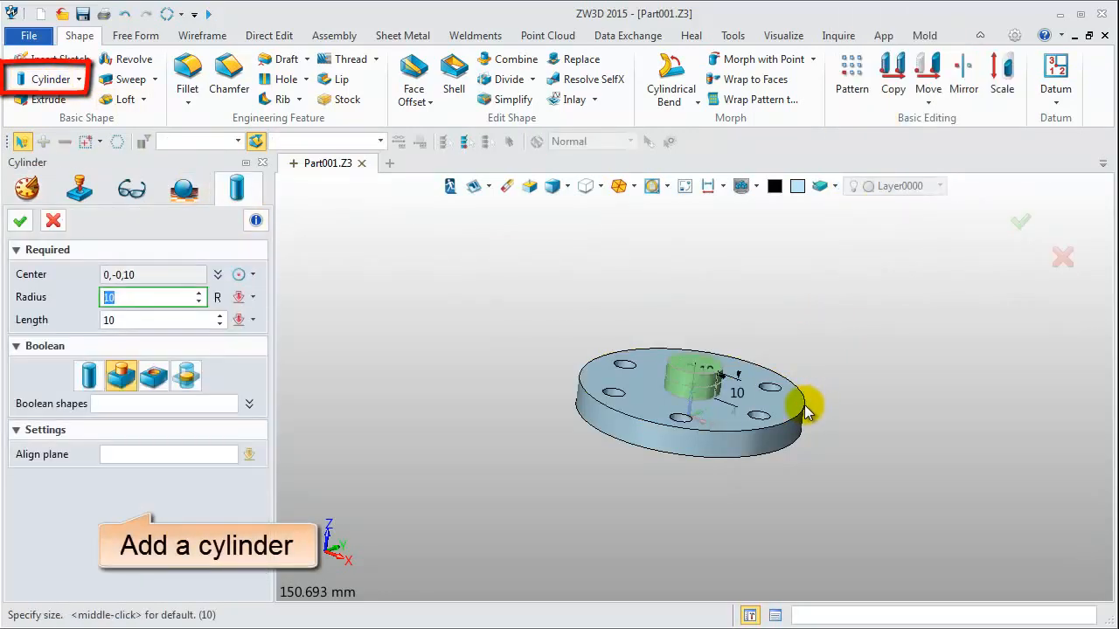
text(22)
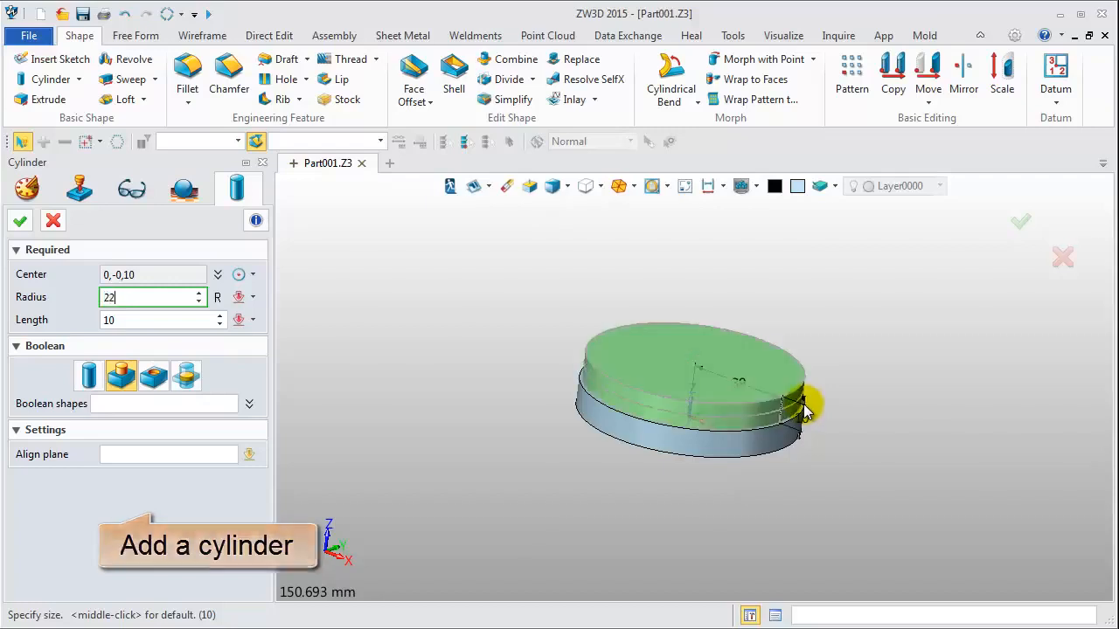
key(Tab)
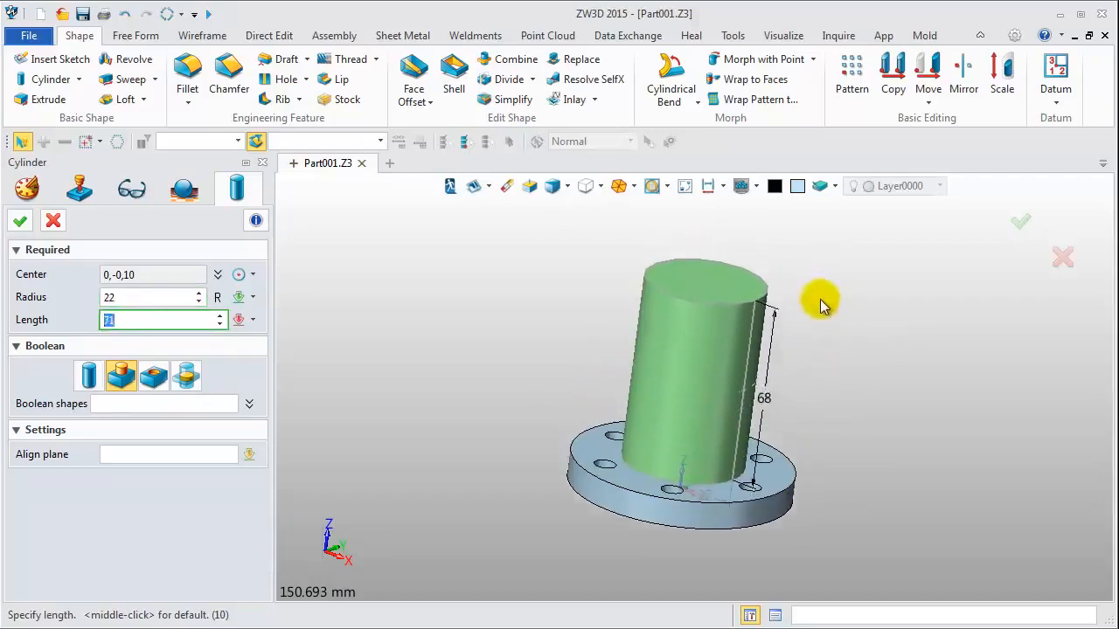
click(821, 306)
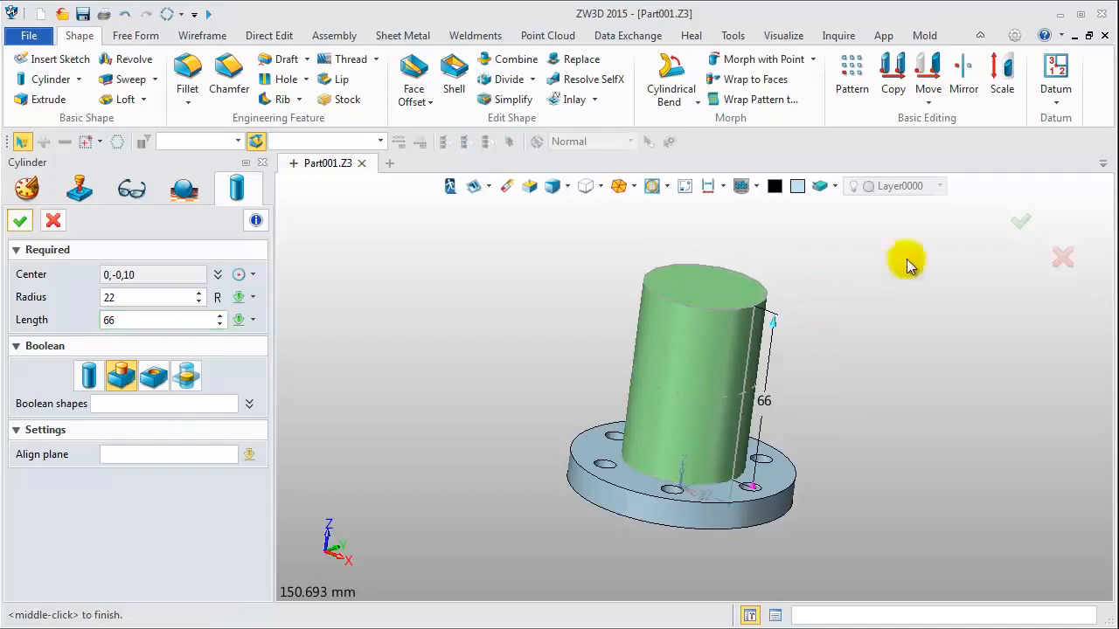
click(1022, 225)
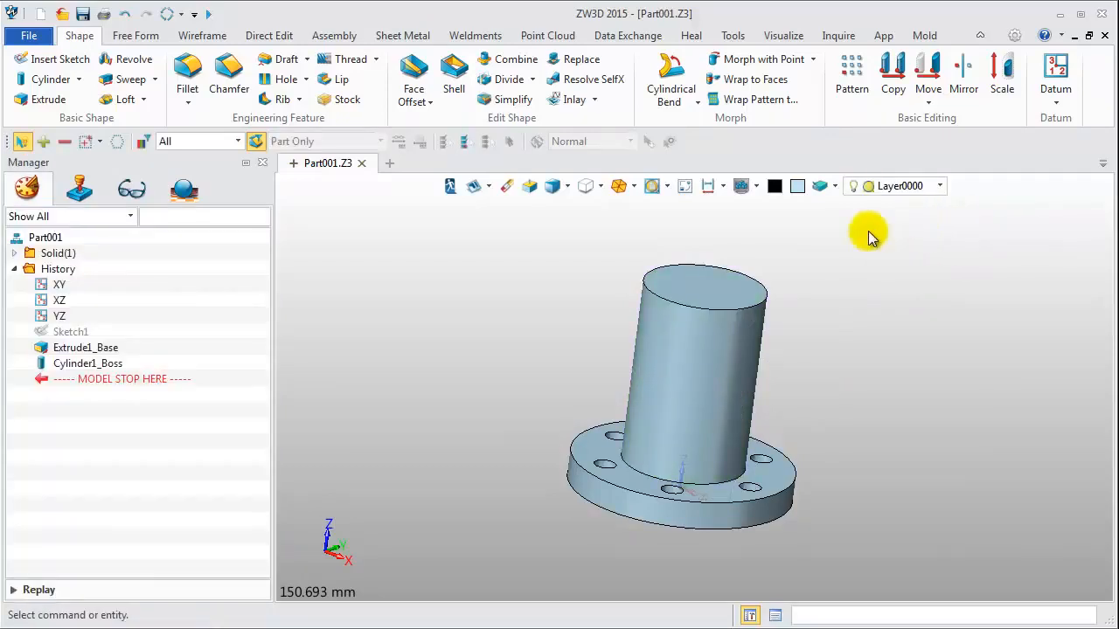
Step: Insert a sketch on the cylinder's top face and hide the part geometry in the sketch view
right_click(816, 224)
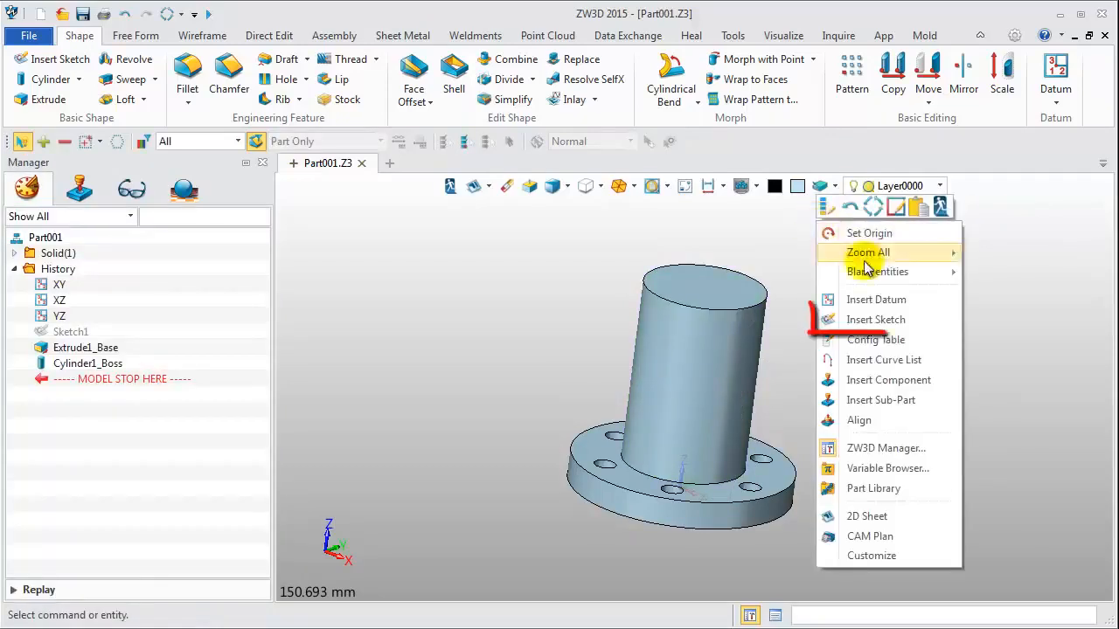
click(887, 321)
click(734, 313)
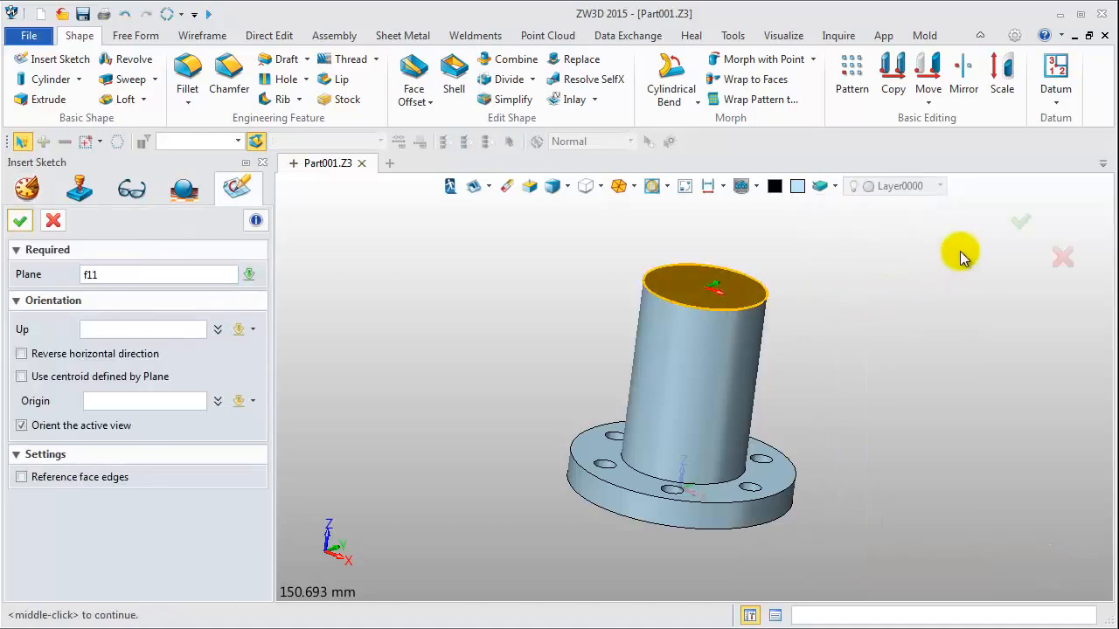
click(1018, 223)
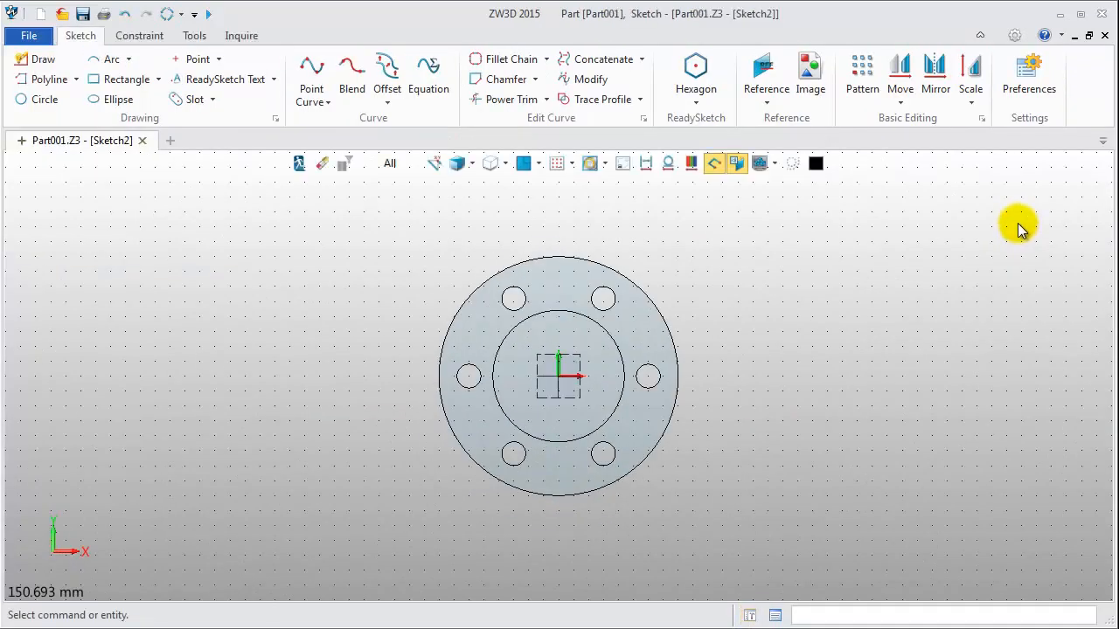
click(623, 164)
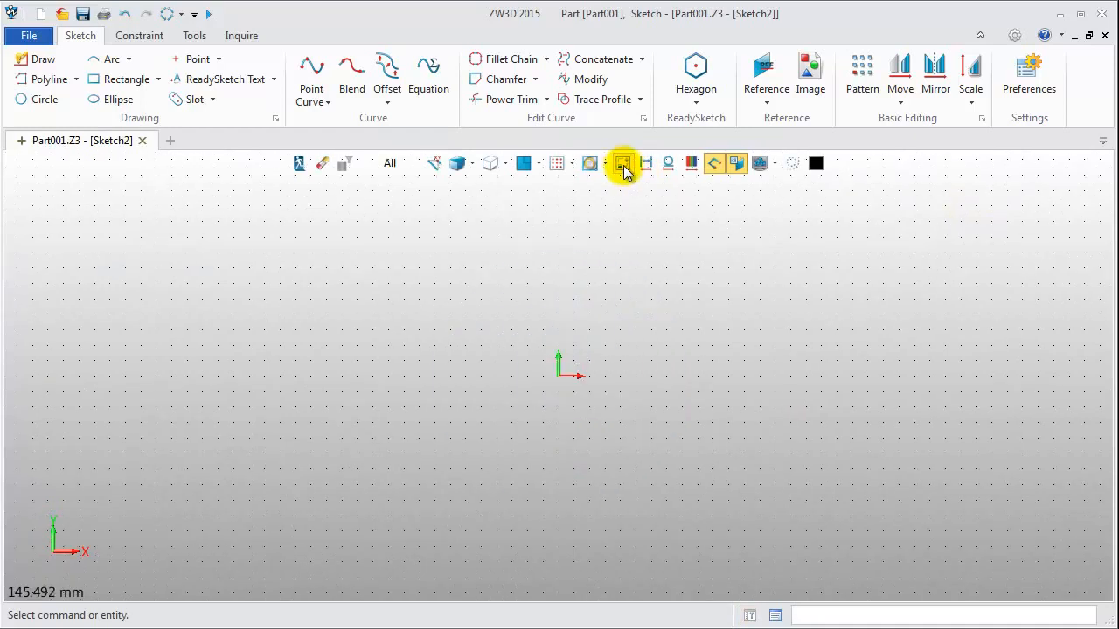
Step: Sketch a circle of radius 12 mm centred at the origin 0,0
click(28, 102)
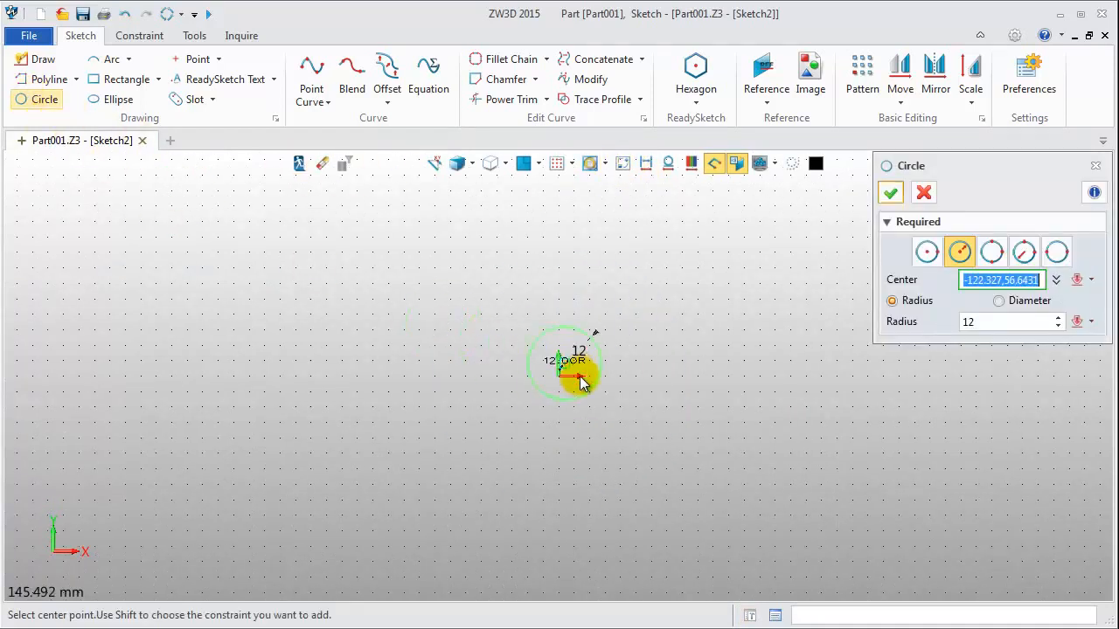
click(560, 387)
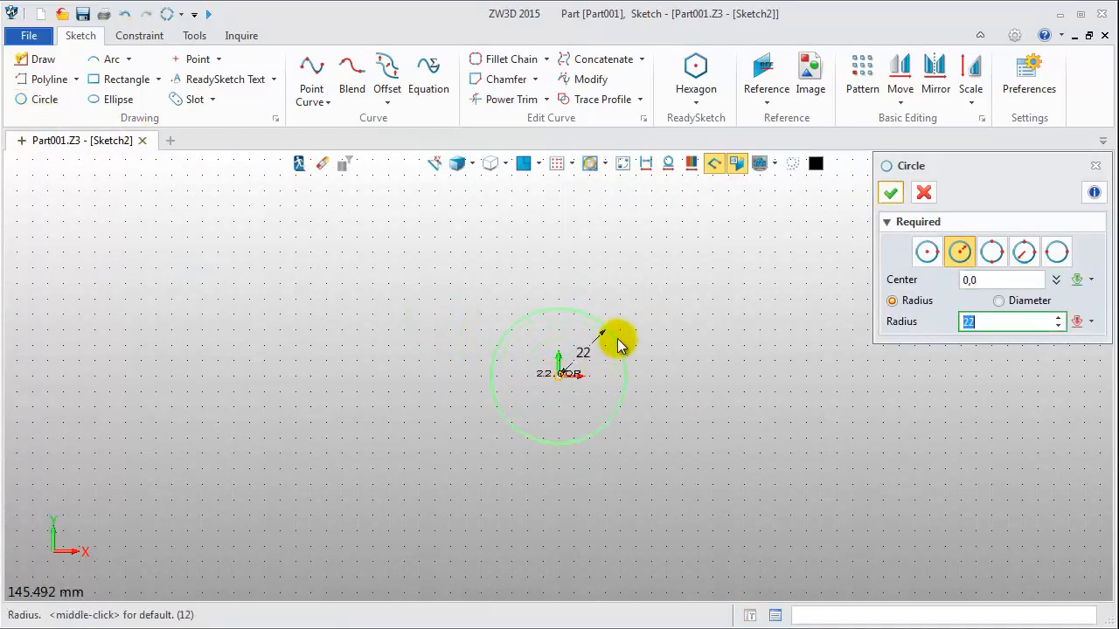
click(591, 361)
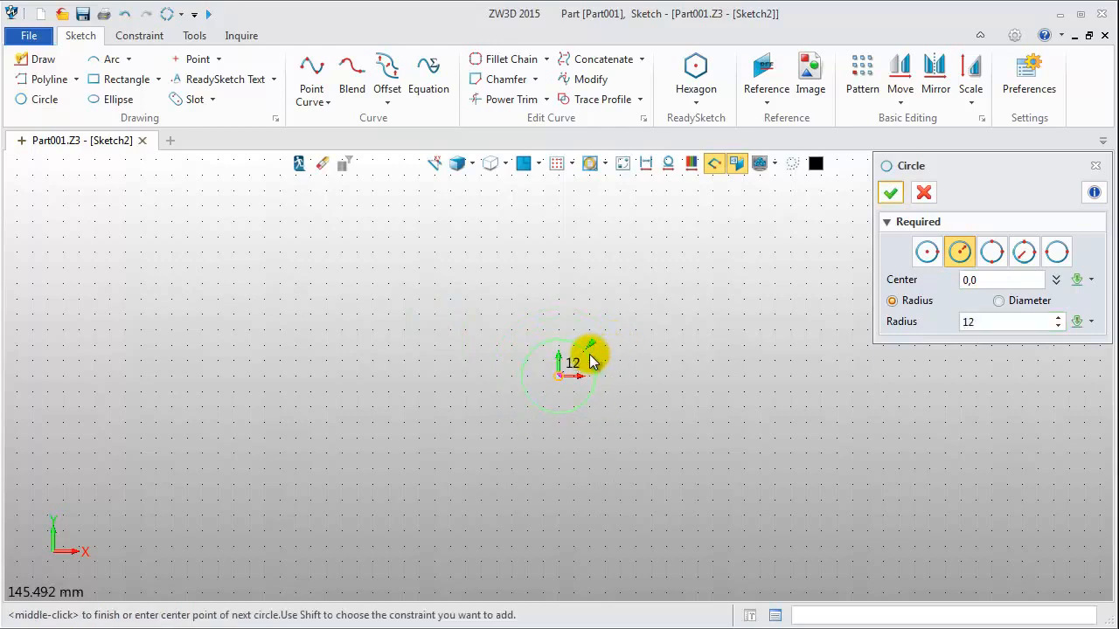
click(890, 194)
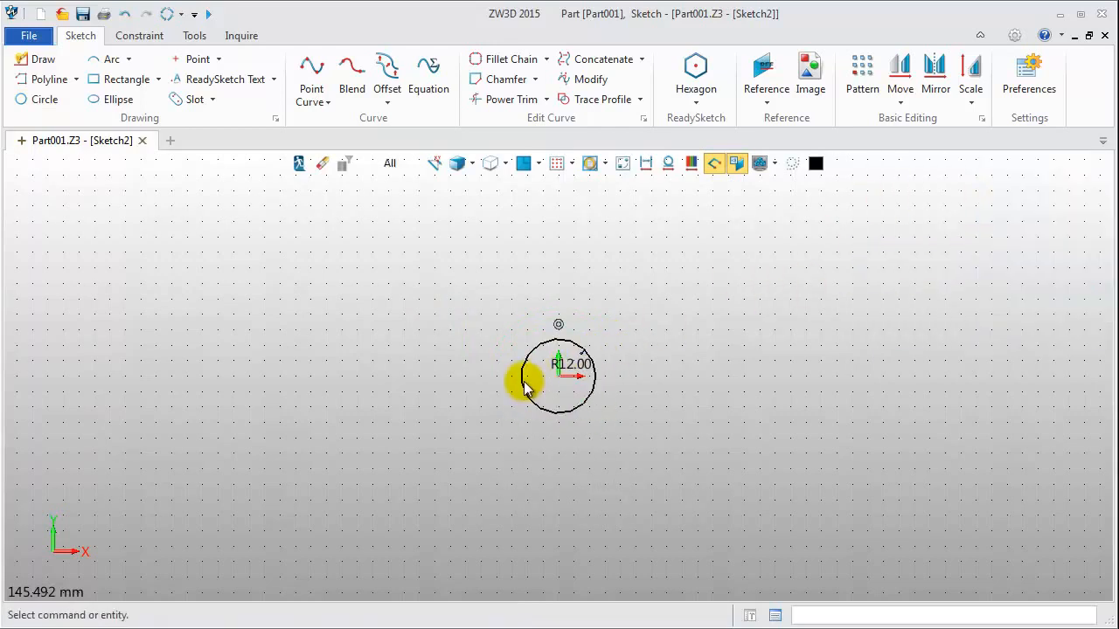
Step: Draw a centre rectangle 4 mm wide and 5 mm high, centred at 12,0 on the circle
scroll(524, 382, up, 5)
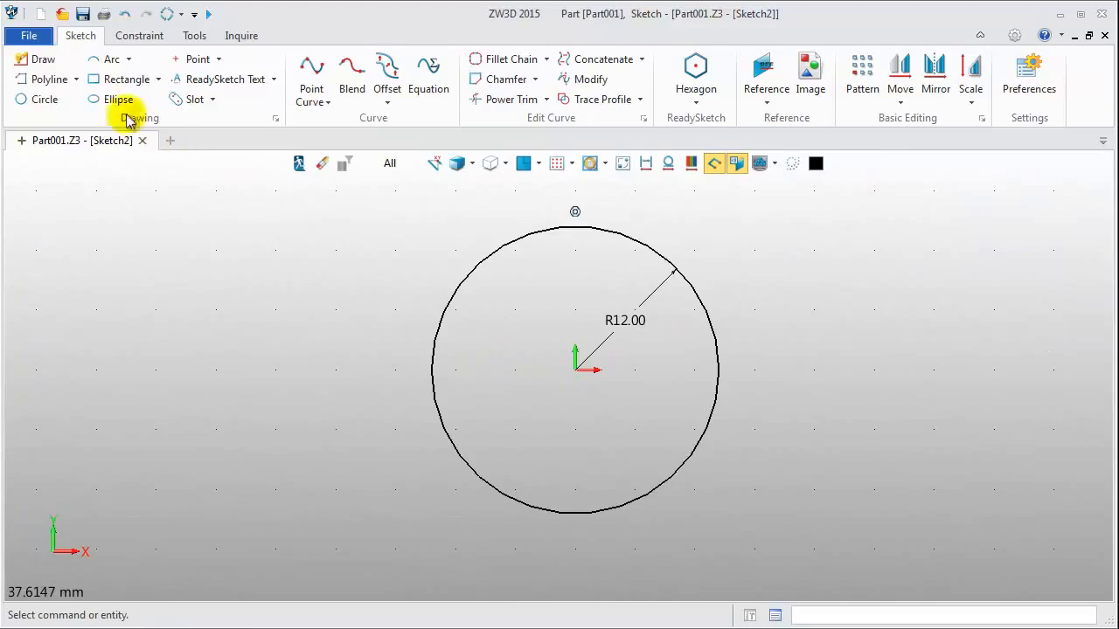
click(116, 79)
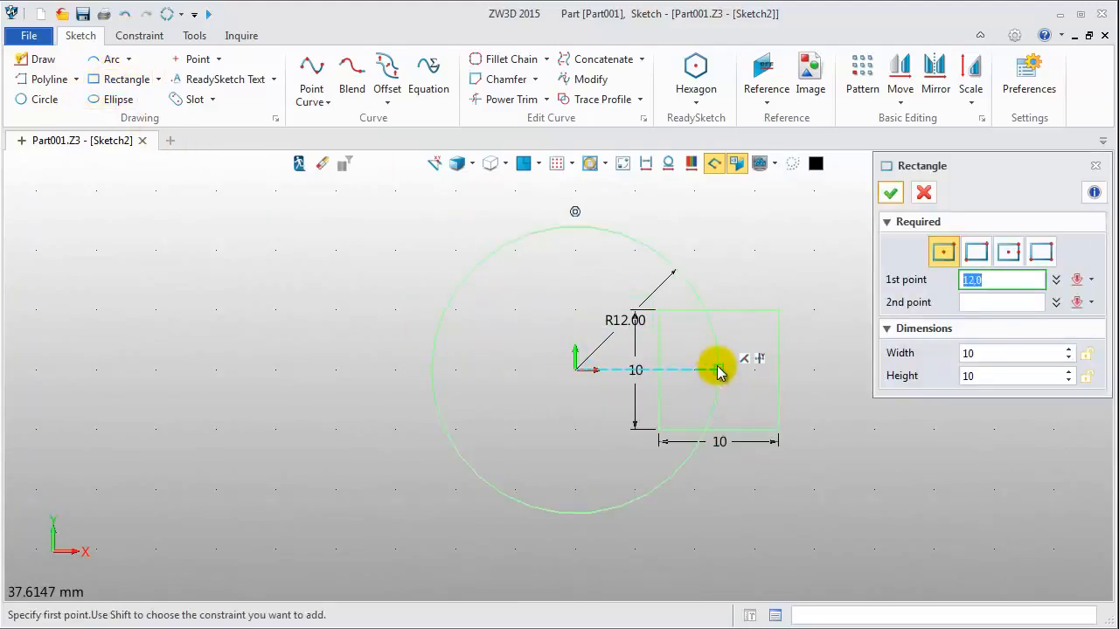
click(718, 369)
click(760, 343)
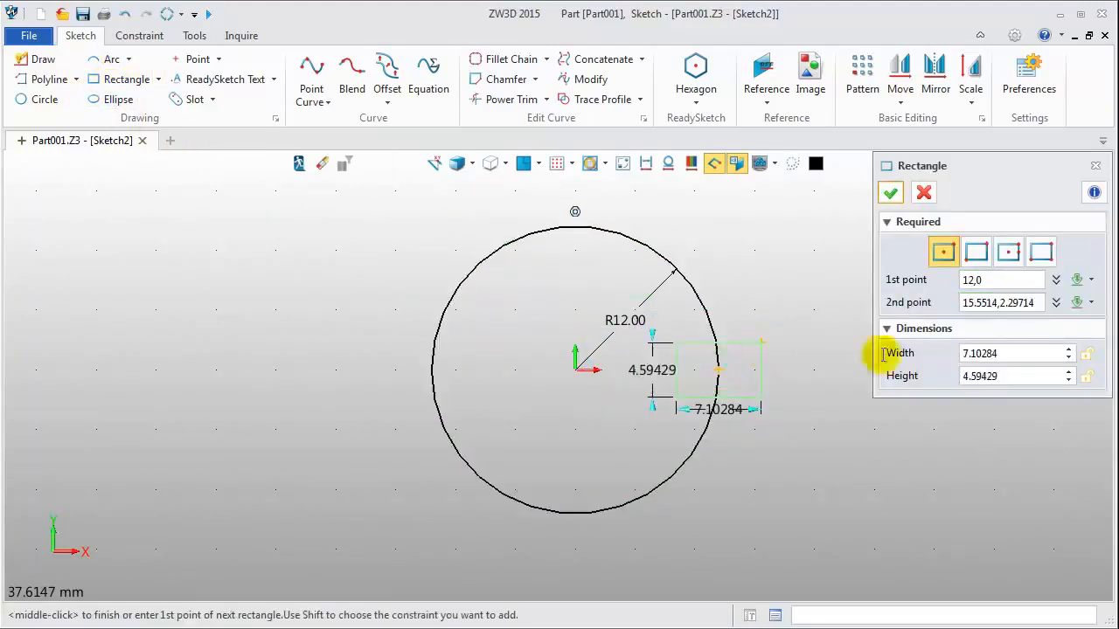
click(961, 353)
text(4)
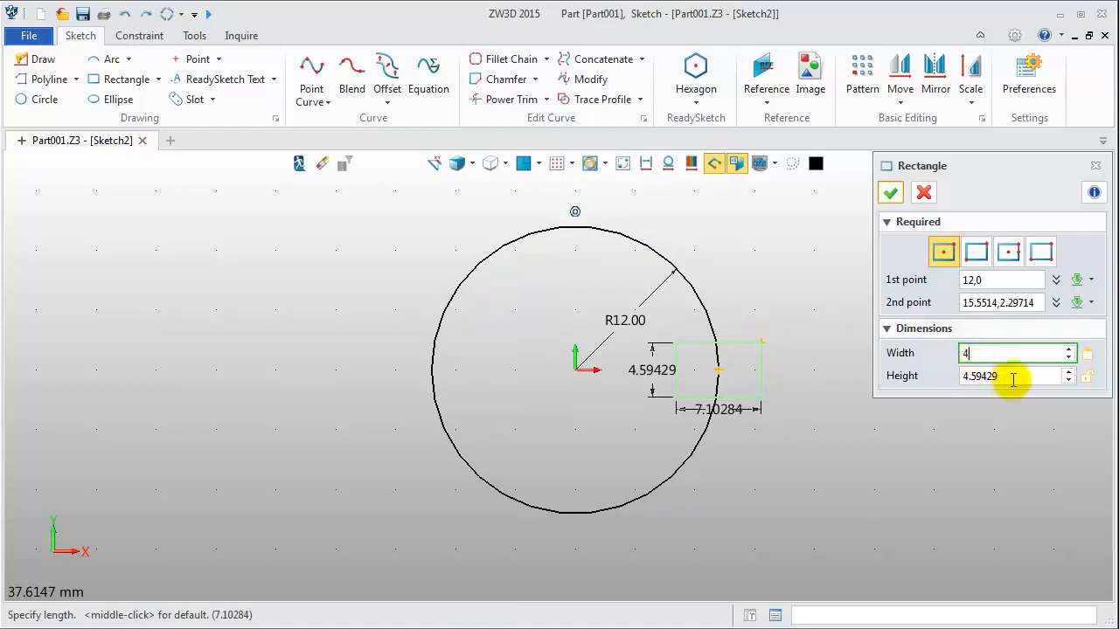
key(Tab)
click(890, 192)
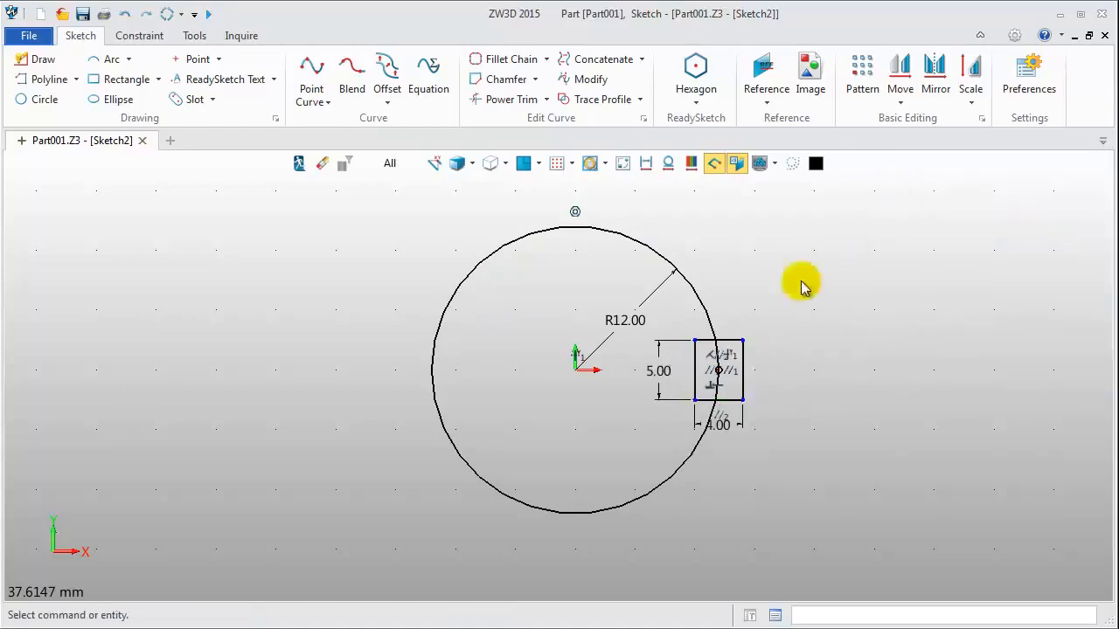
Step: Power Trim the circle's arc inside the rectangle and the rectangle's lines inside the circle to leave one keyed outline
scroll(771, 354, up, 2)
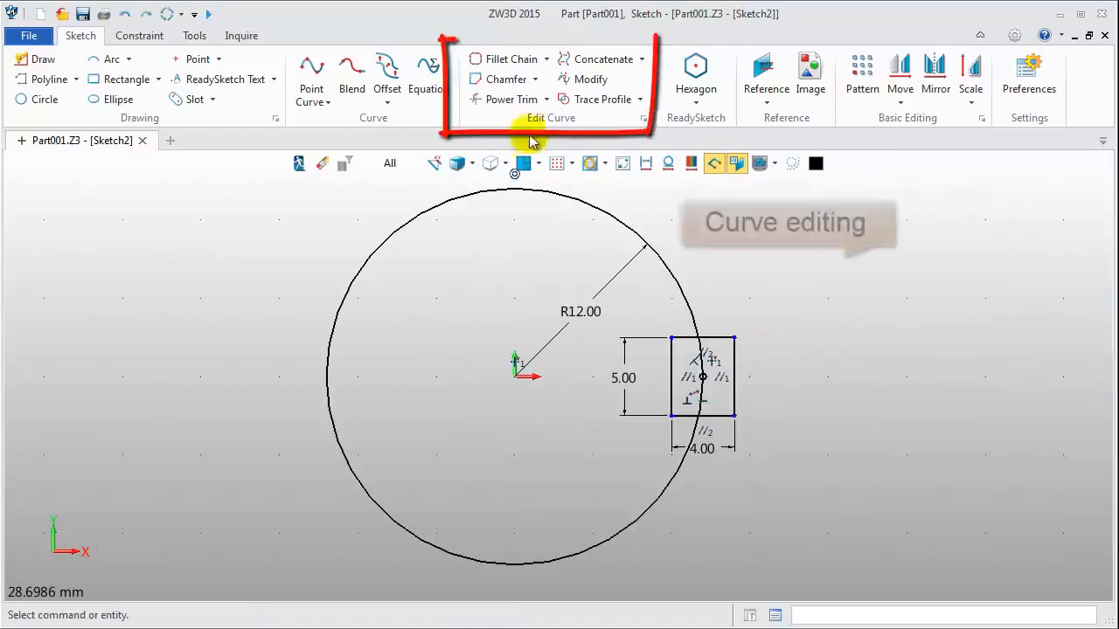
click(489, 98)
drag(688, 405, 680, 426)
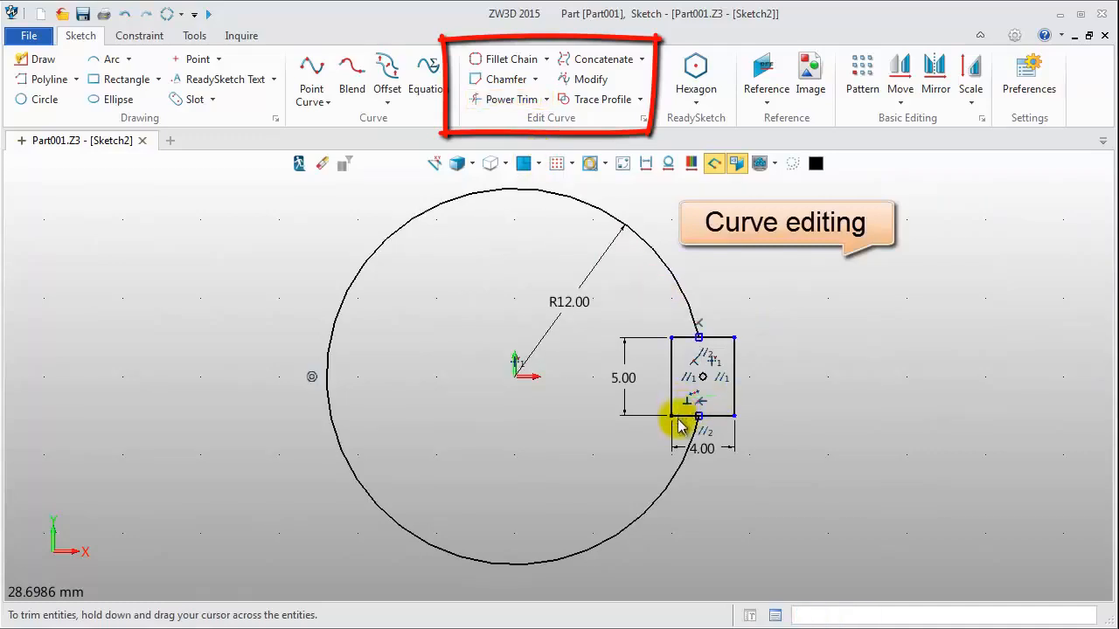
drag(666, 382, 679, 348)
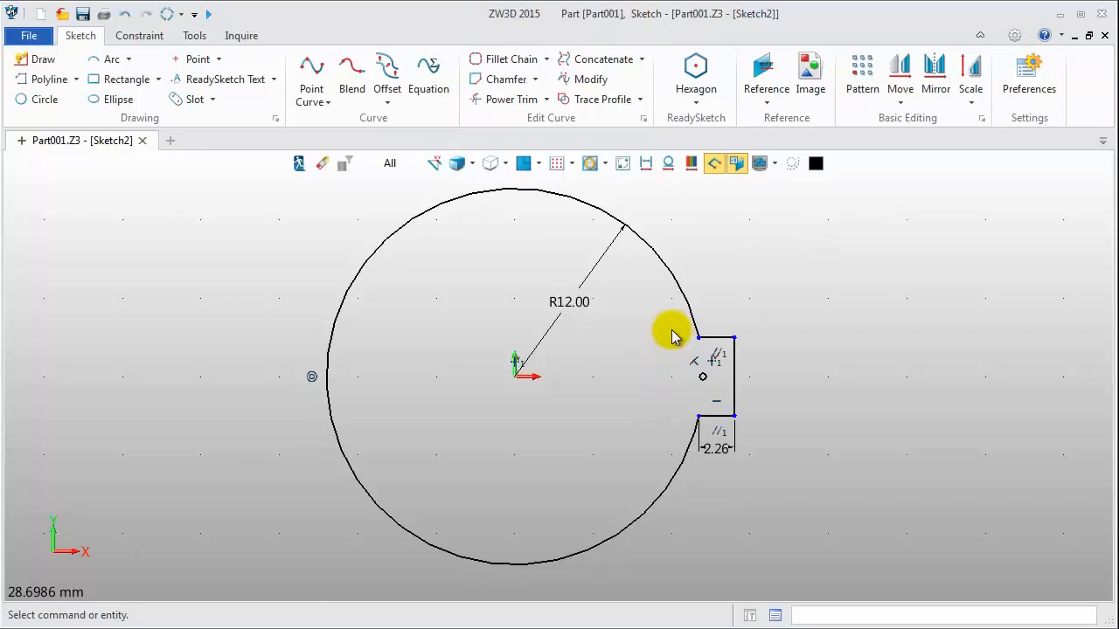
Step: Constrain the keyway's two horizontal lines to equal length and its outer line to vertical
click(143, 36)
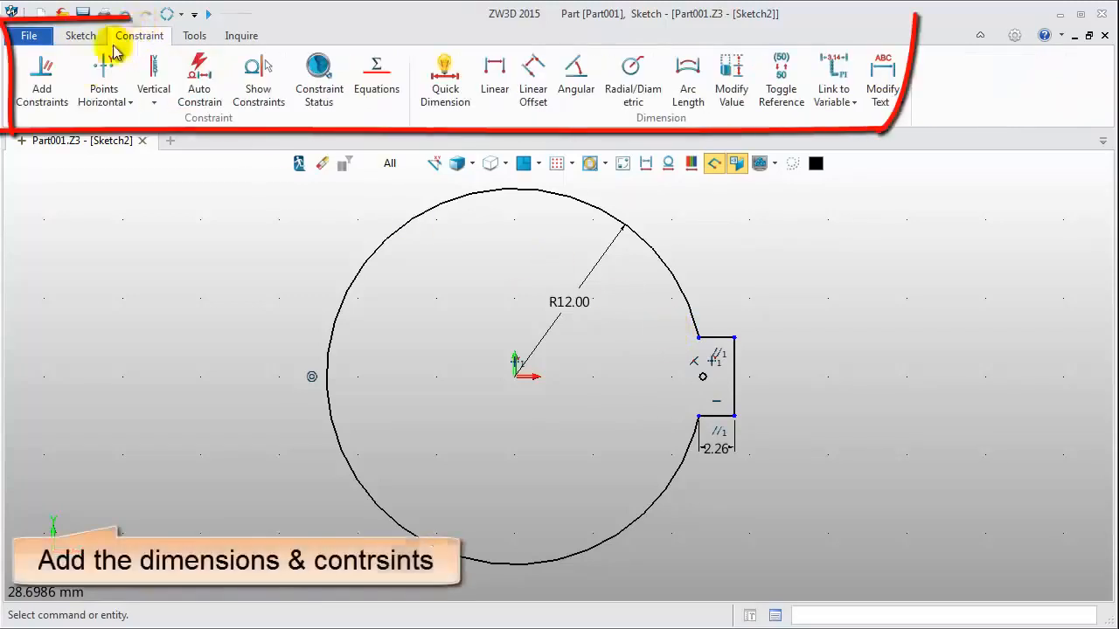
click(41, 79)
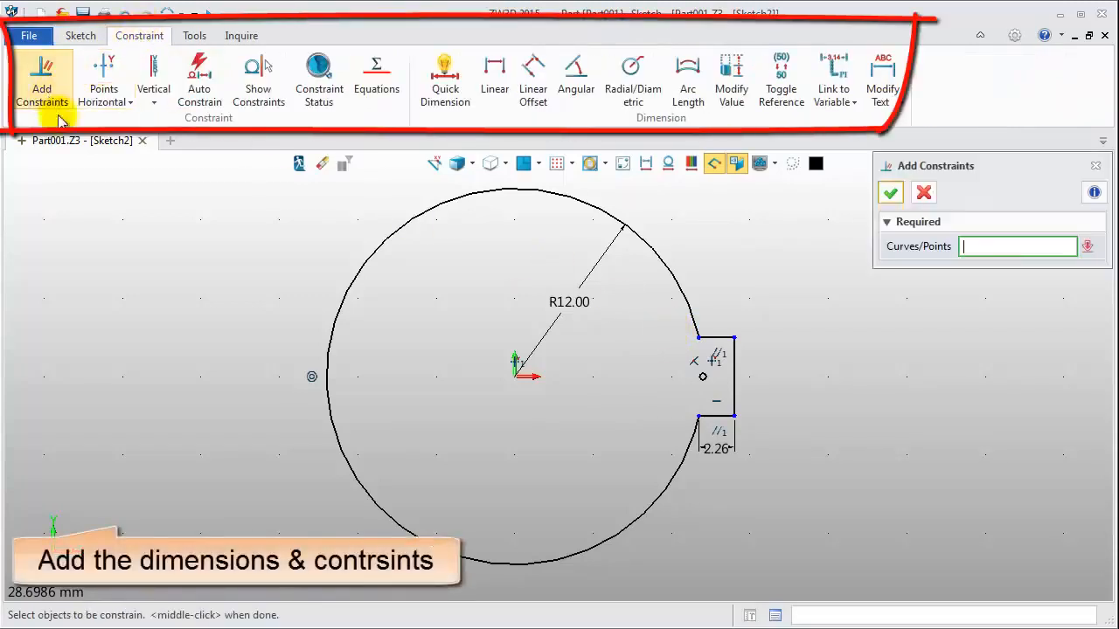
click(713, 338)
click(718, 421)
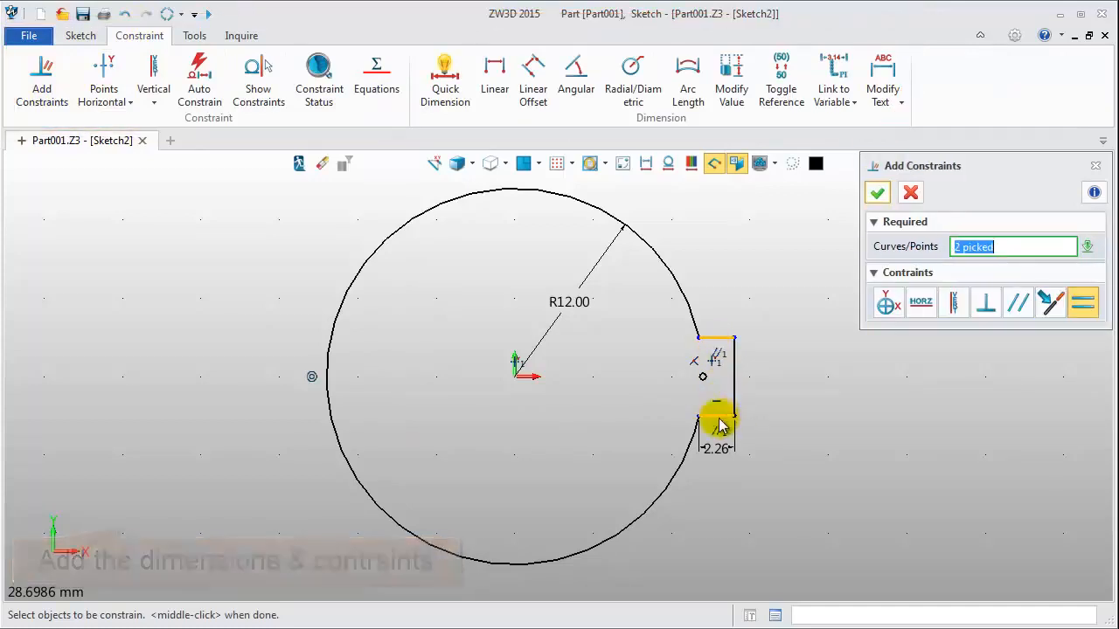
middle_click(794, 352)
click(739, 375)
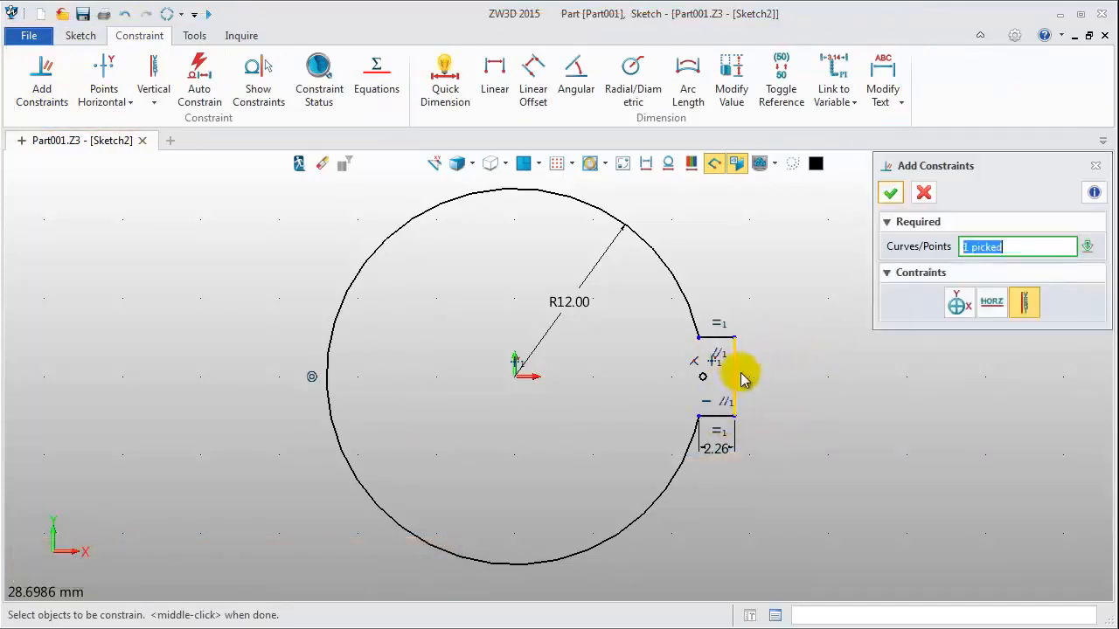
middle_click(783, 362)
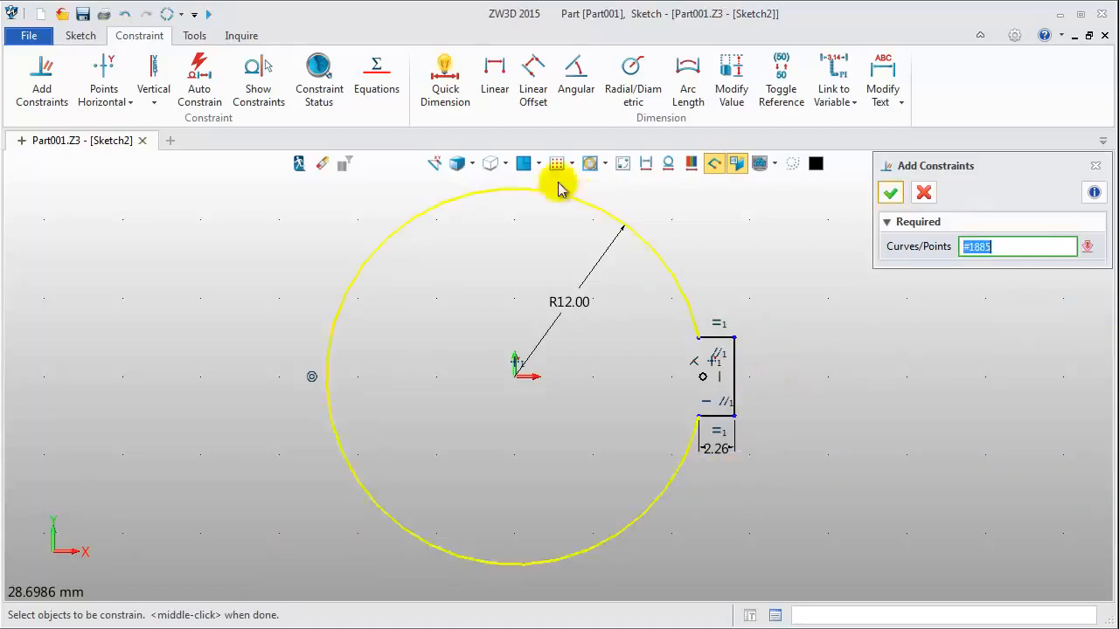
Step: Dimension the height of the keyway's outer vertical line and check the sketch's constraint status by colour
click(445, 83)
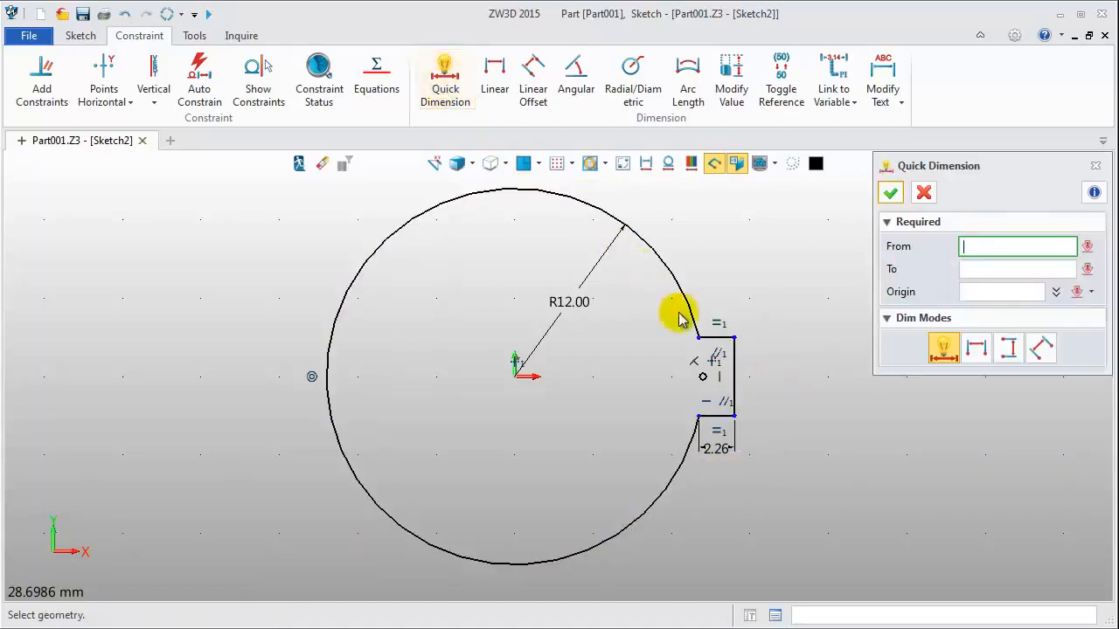
click(754, 375)
click(905, 435)
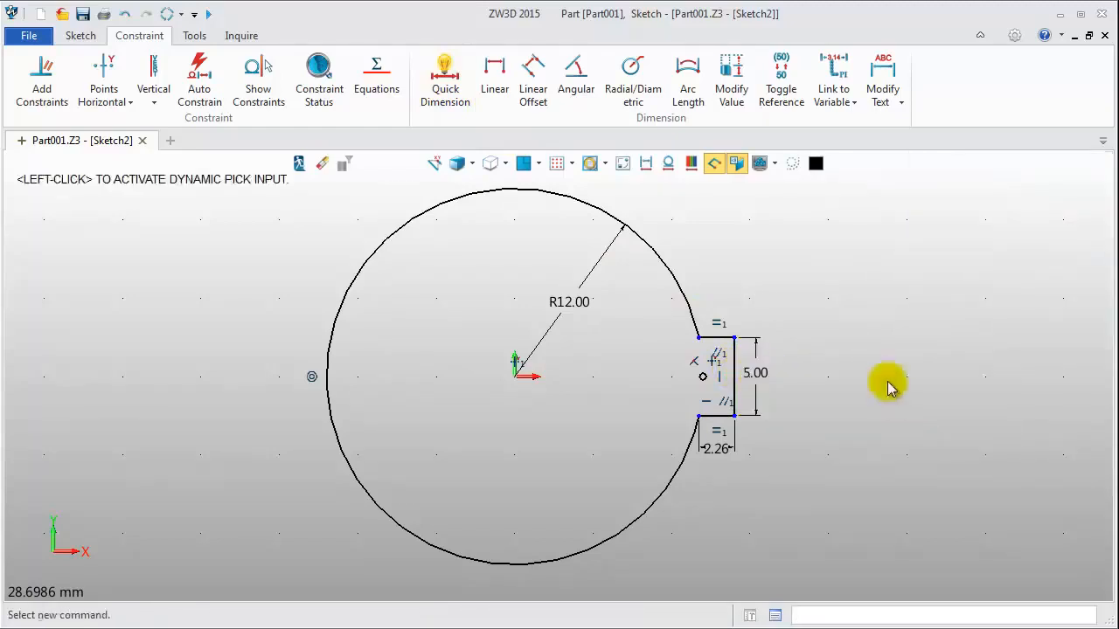
click(690, 163)
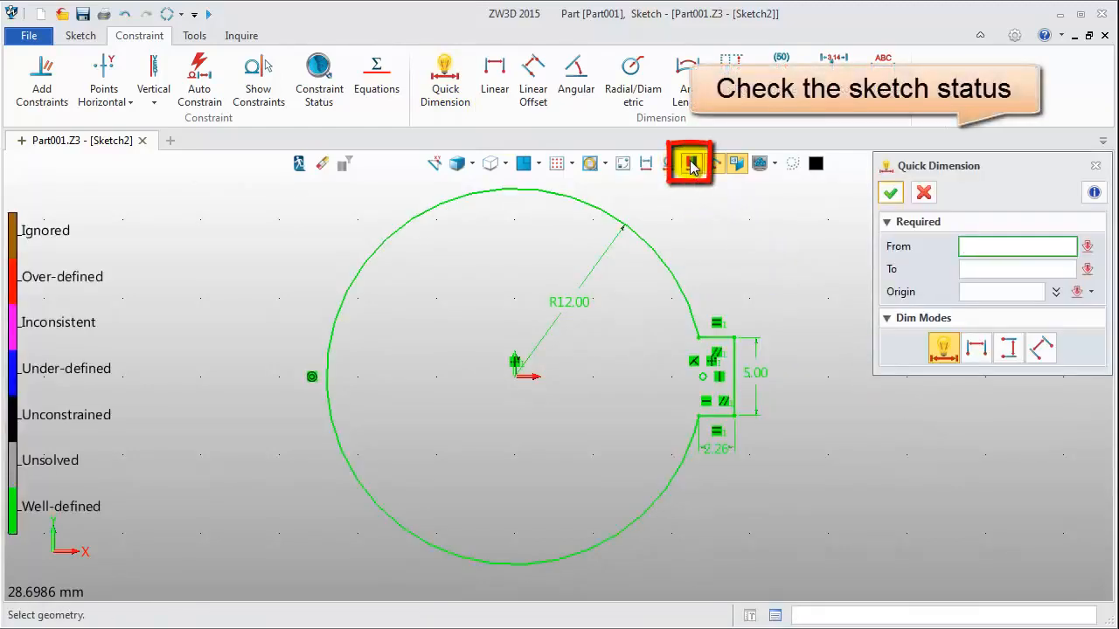
click(690, 164)
click(1095, 165)
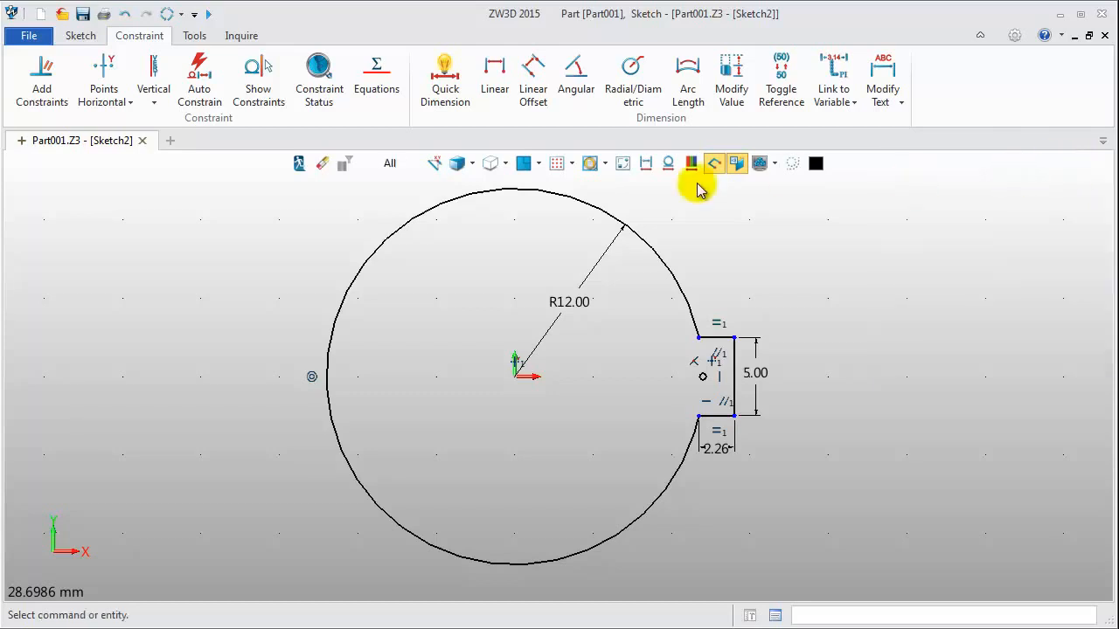
Step: Exit the sketch and extrude it as a cut from 0 to -76 mm, through the boss and the flange's bottom face
click(299, 163)
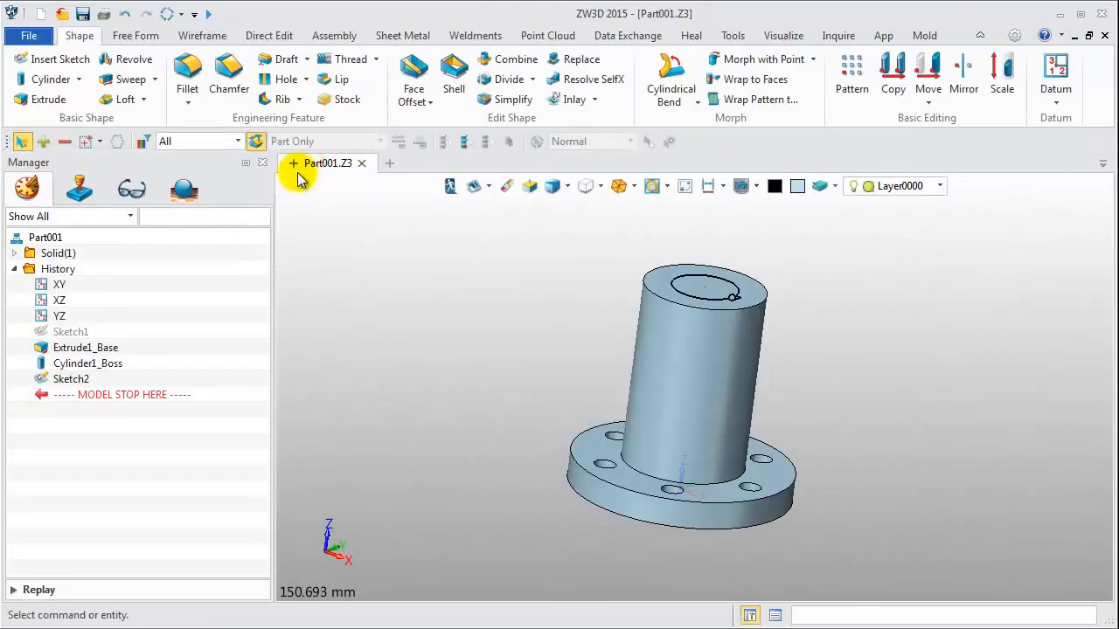
click(43, 99)
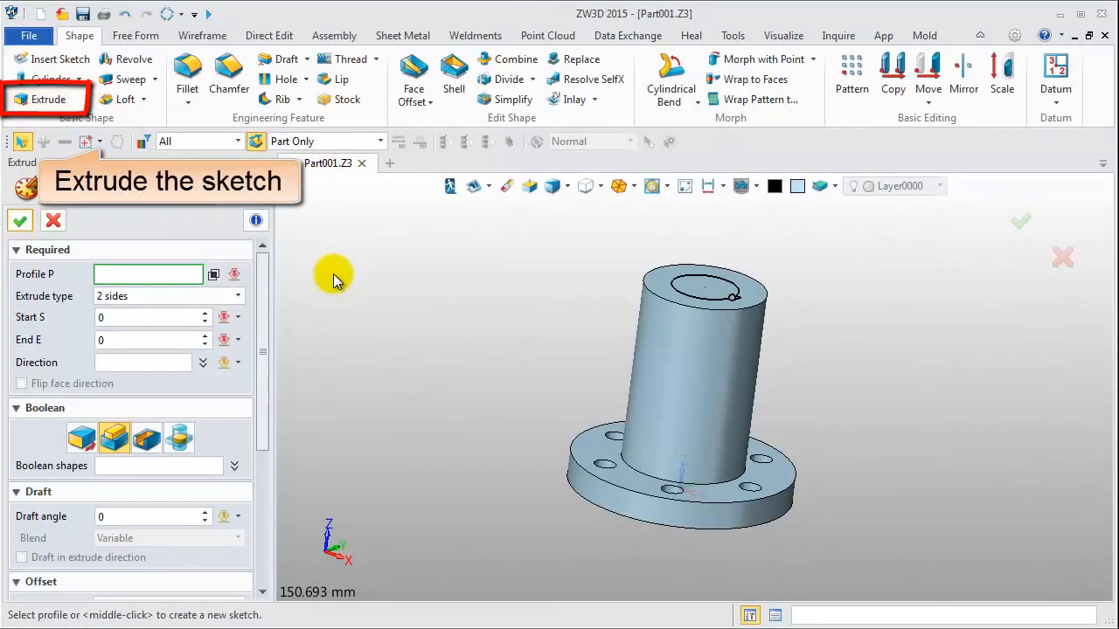
click(706, 302)
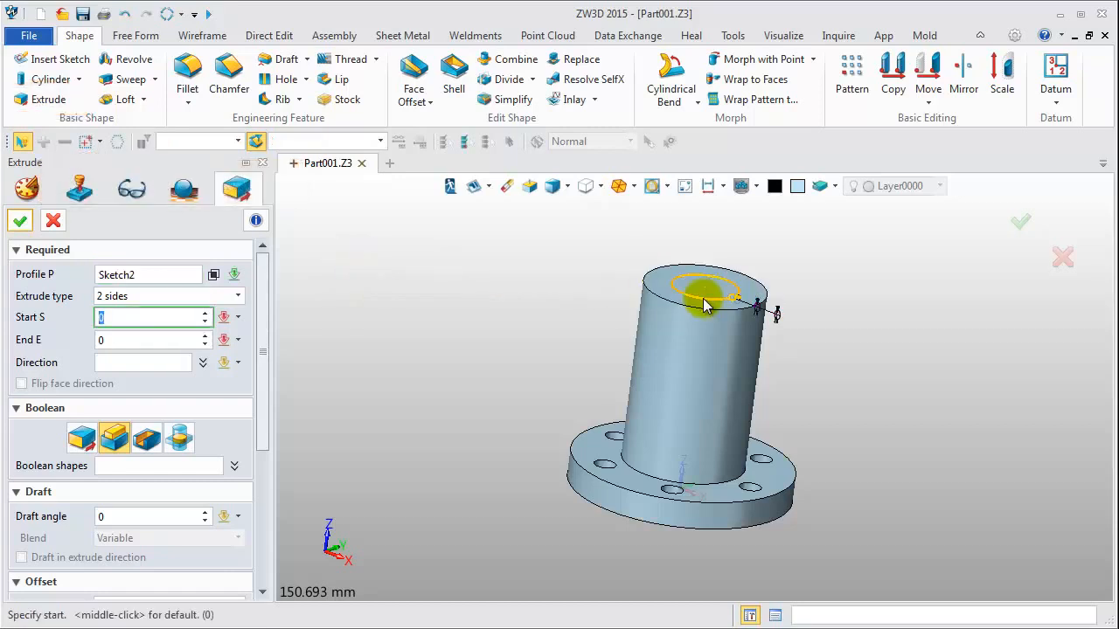
middle_click(706, 303)
right_click(420, 285)
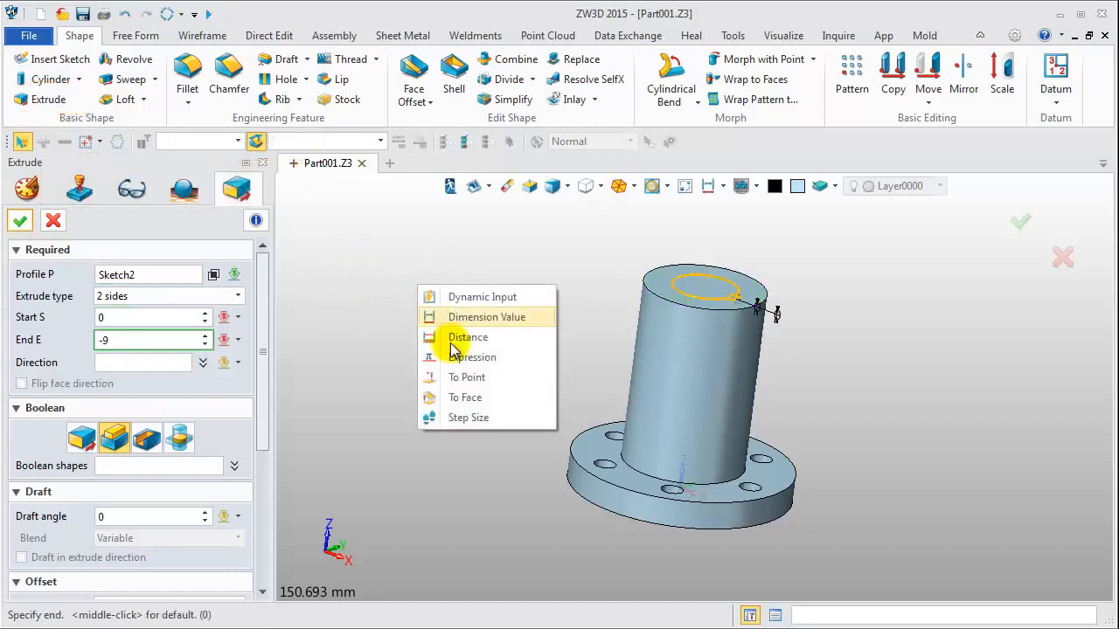
click(461, 424)
right_drag(469, 450, 480, 387)
click(633, 486)
click(146, 439)
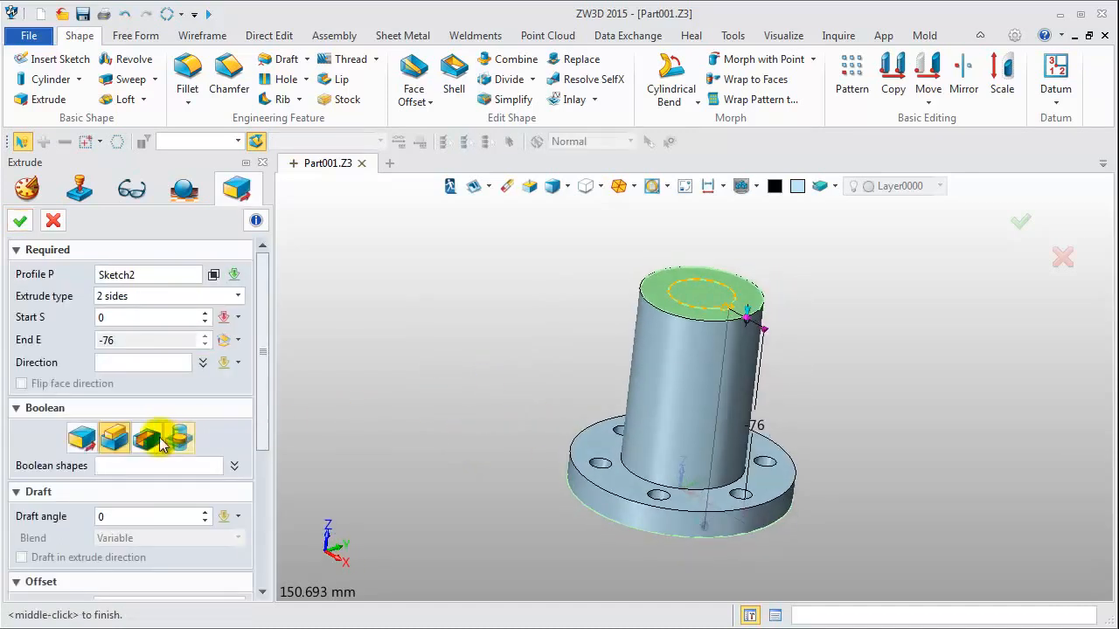
click(21, 222)
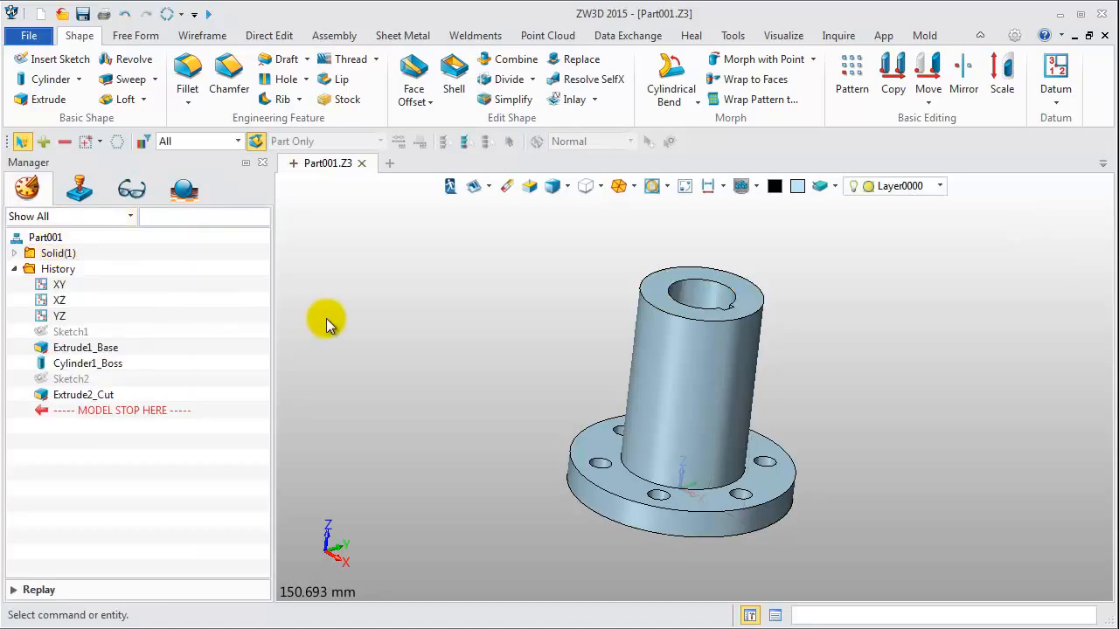
Step: Chamfer the outer top edge of the cylindrical boss with a setback of 2 mm
right_click(692, 325)
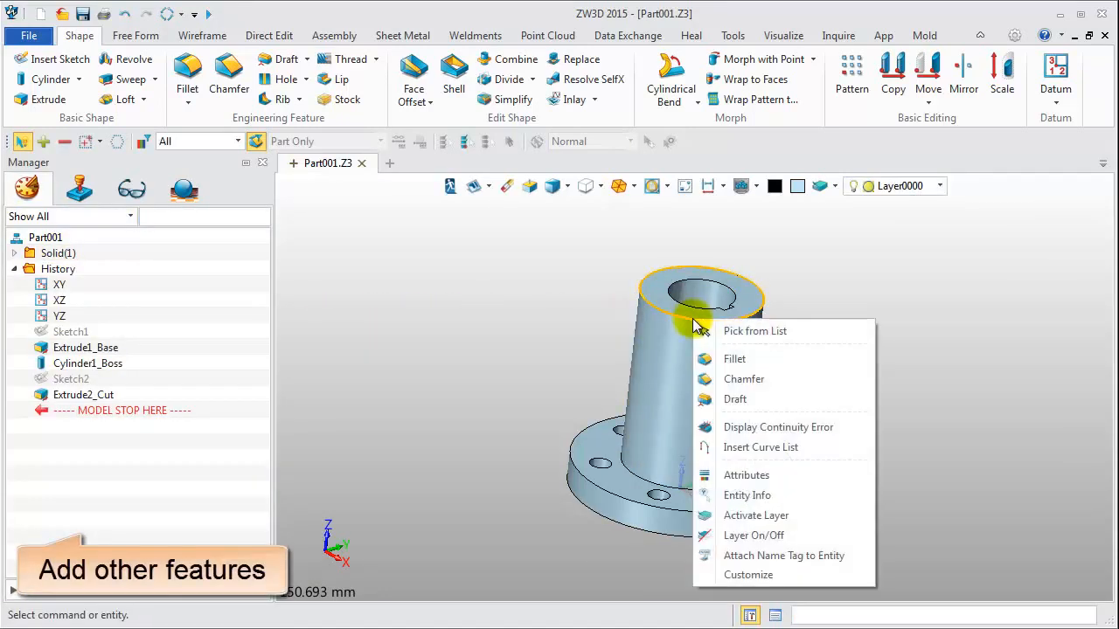
click(747, 377)
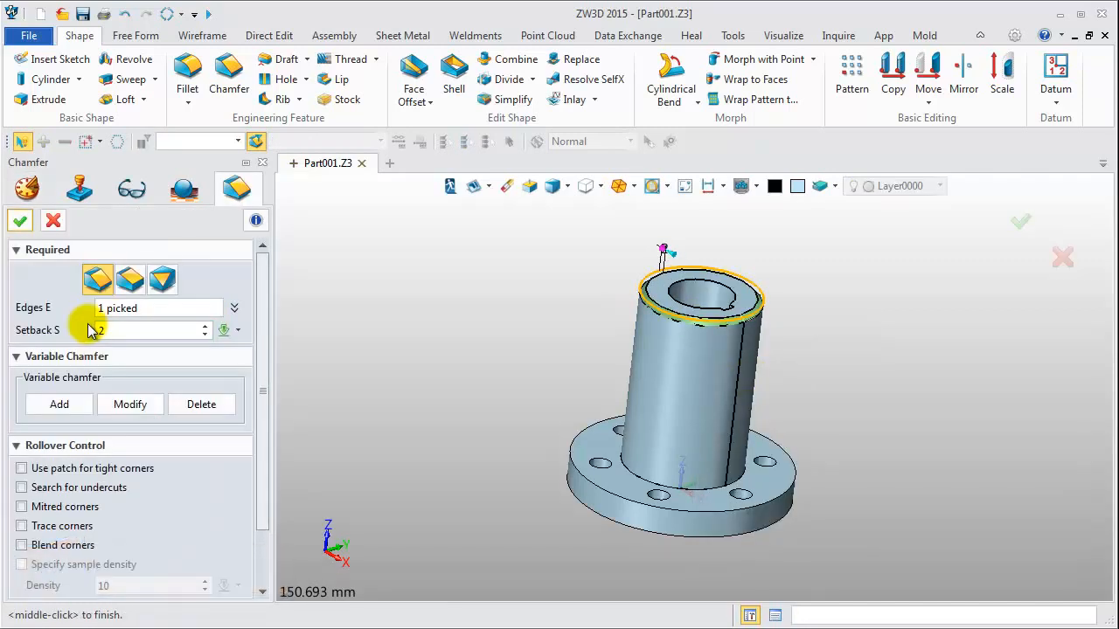
click(20, 221)
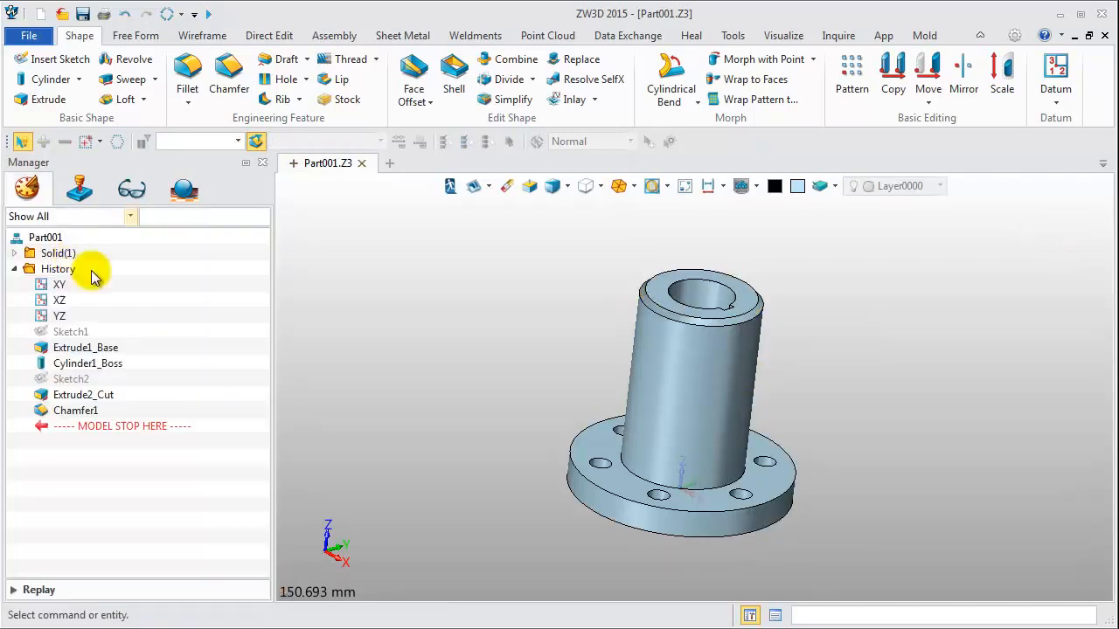
Step: Fillet the flange's upper and lower outer edges with a radius of 2 mm
click(603, 498)
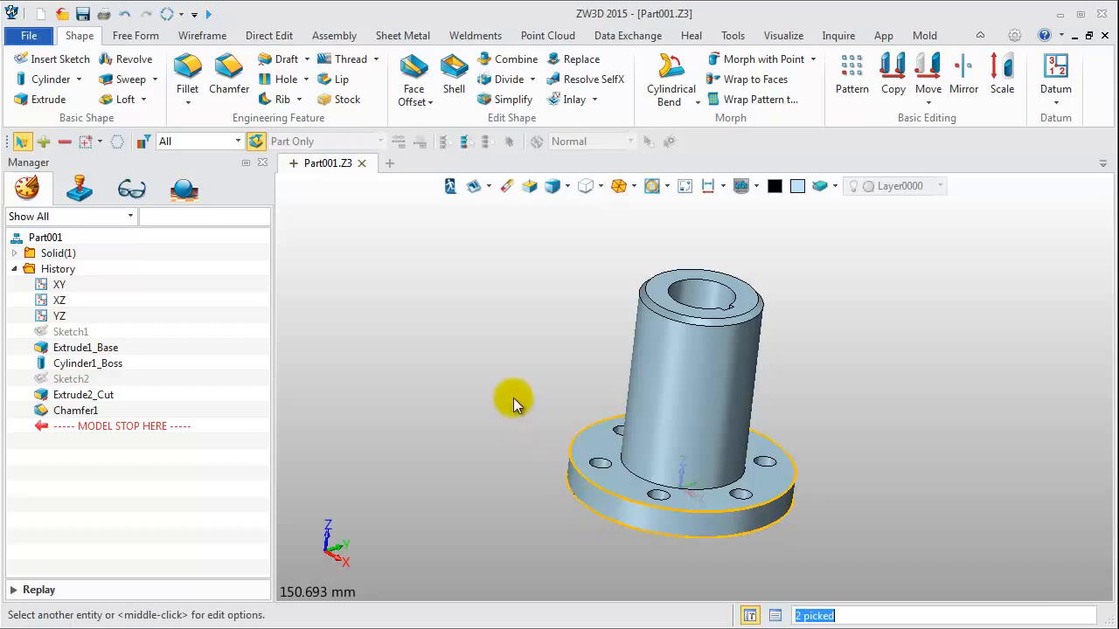
right_click(511, 367)
click(542, 401)
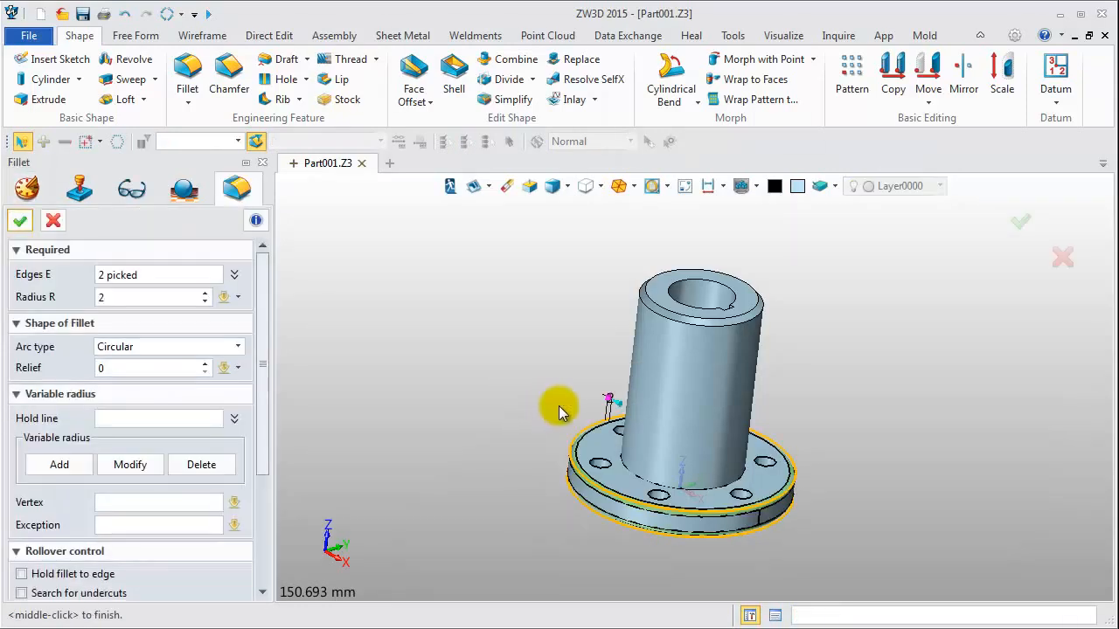
click(125, 295)
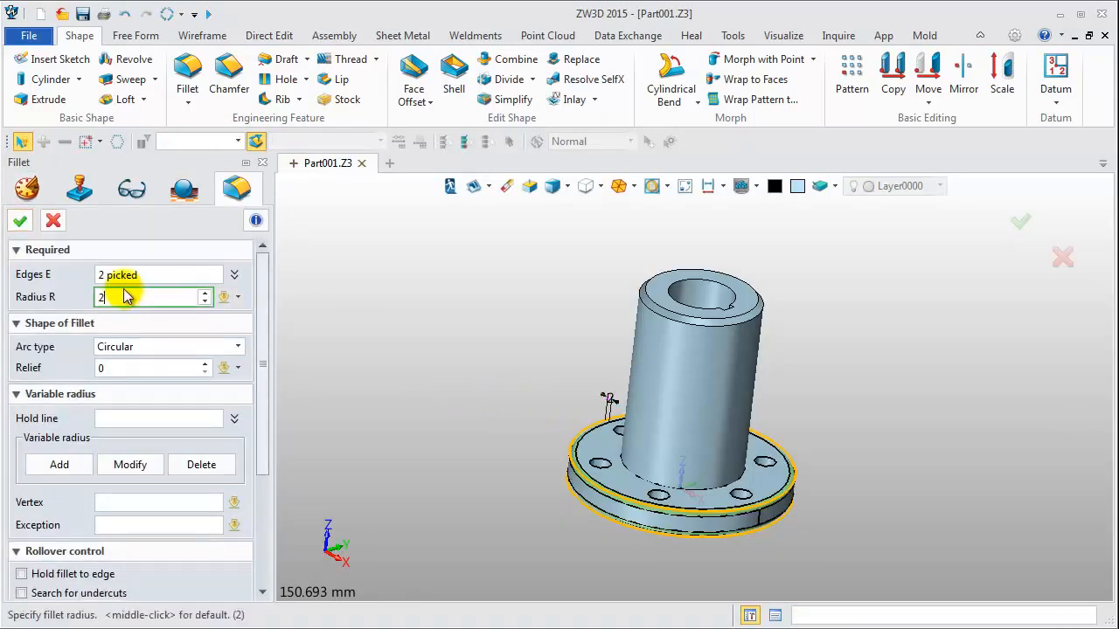
click(20, 220)
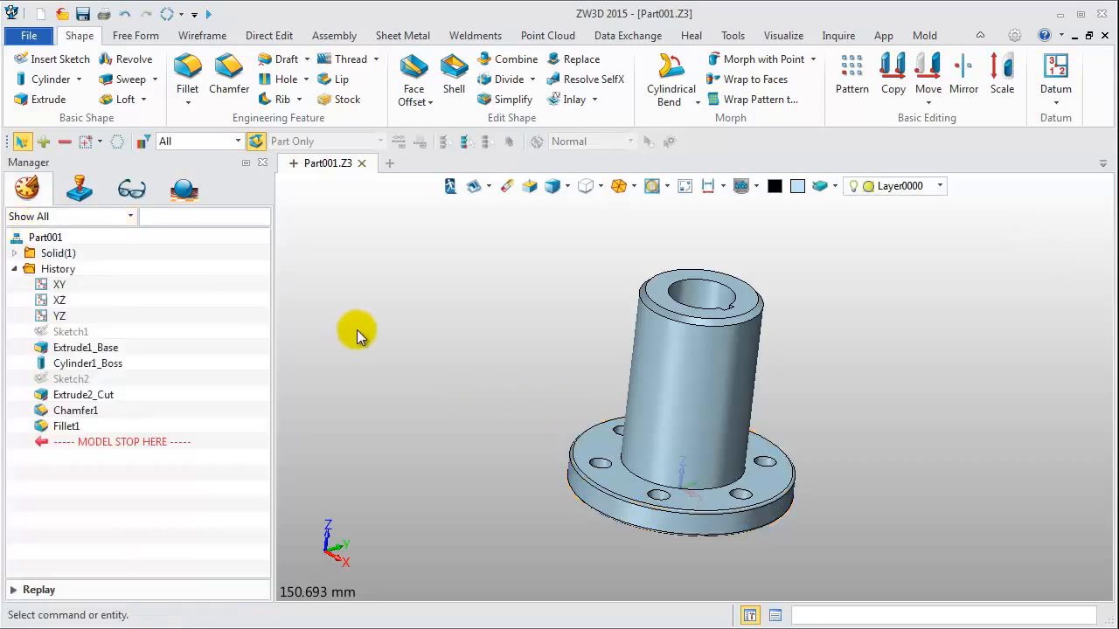
Step: Filter the selection to Shape and set the whole part's face colour to light green, RGB 160, 255, 160
click(237, 142)
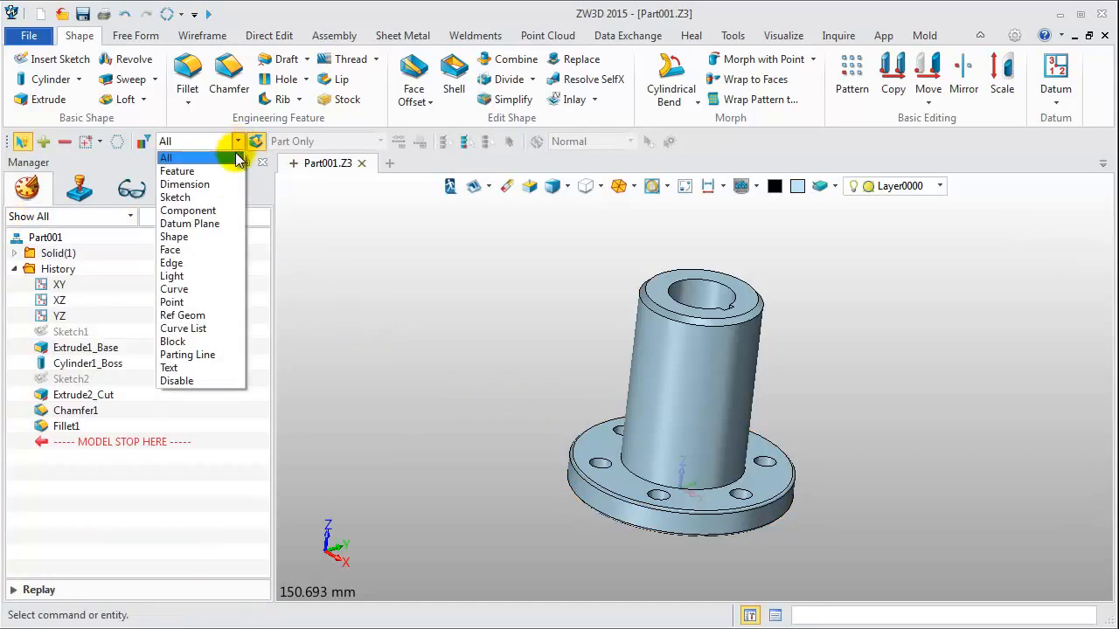
click(216, 237)
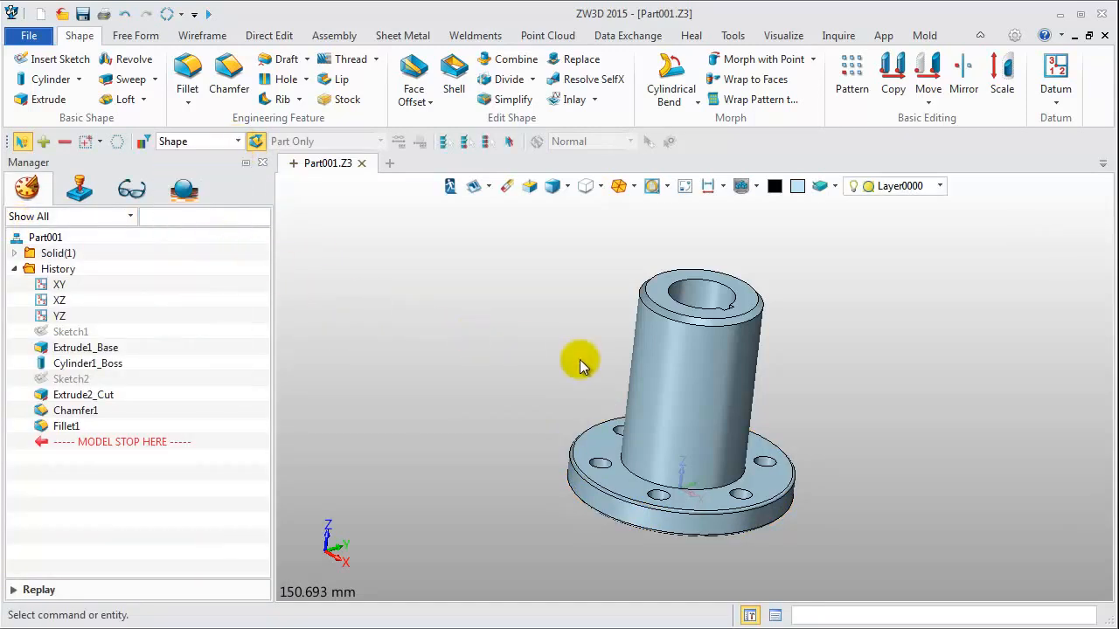
click(675, 374)
right_click(676, 374)
click(740, 243)
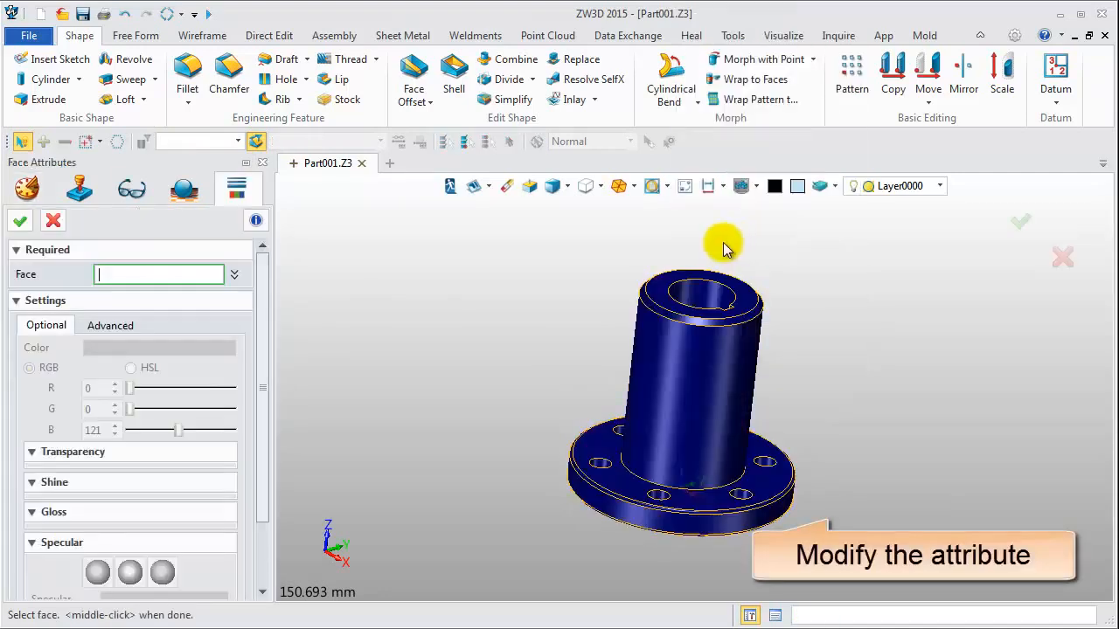
click(142, 348)
click(203, 398)
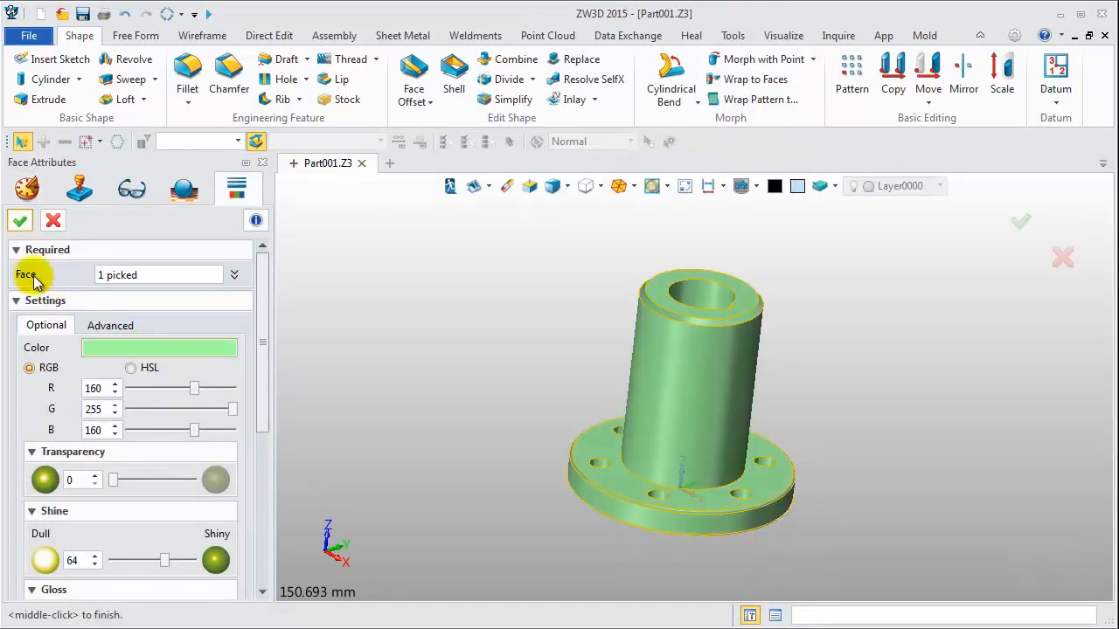
click(20, 221)
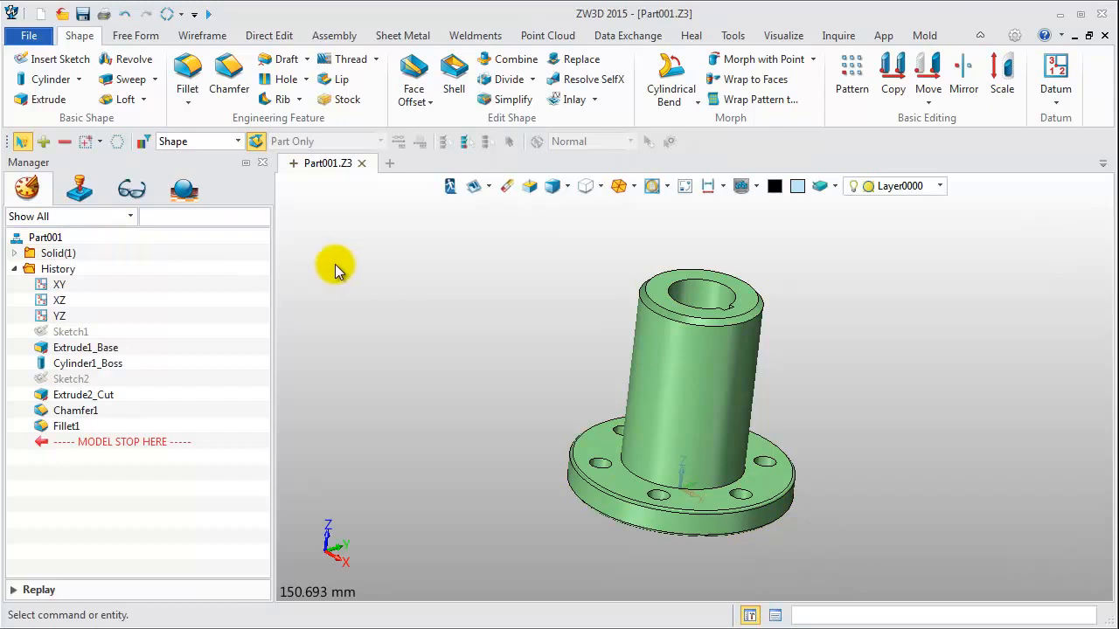
Step: Create a 2D drawing sheet from the part using the A3_H(ANSI) template
click(489, 186)
click(492, 209)
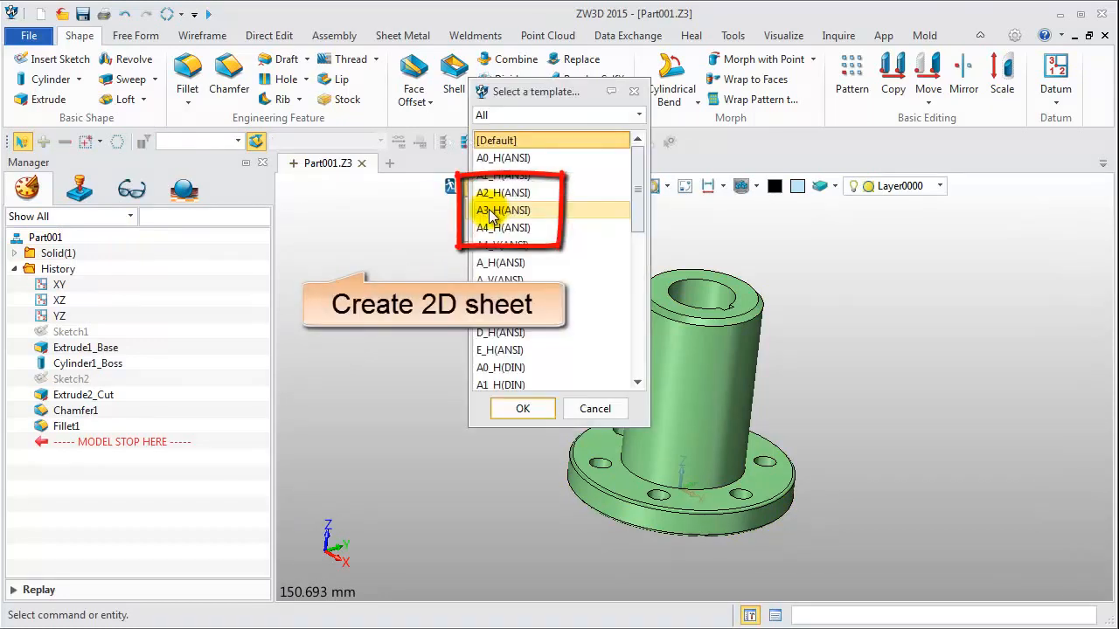
click(494, 211)
click(528, 409)
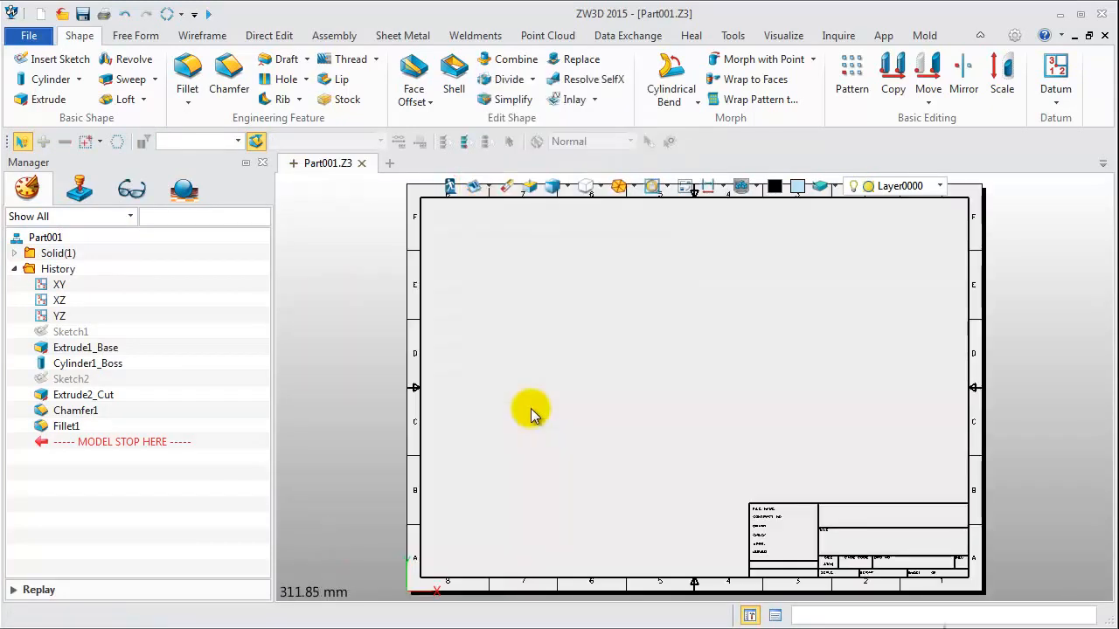
Step: Place the TOP view in the sheet's upper left area and project one view below it and another to its right
drag(260, 425, 253, 539)
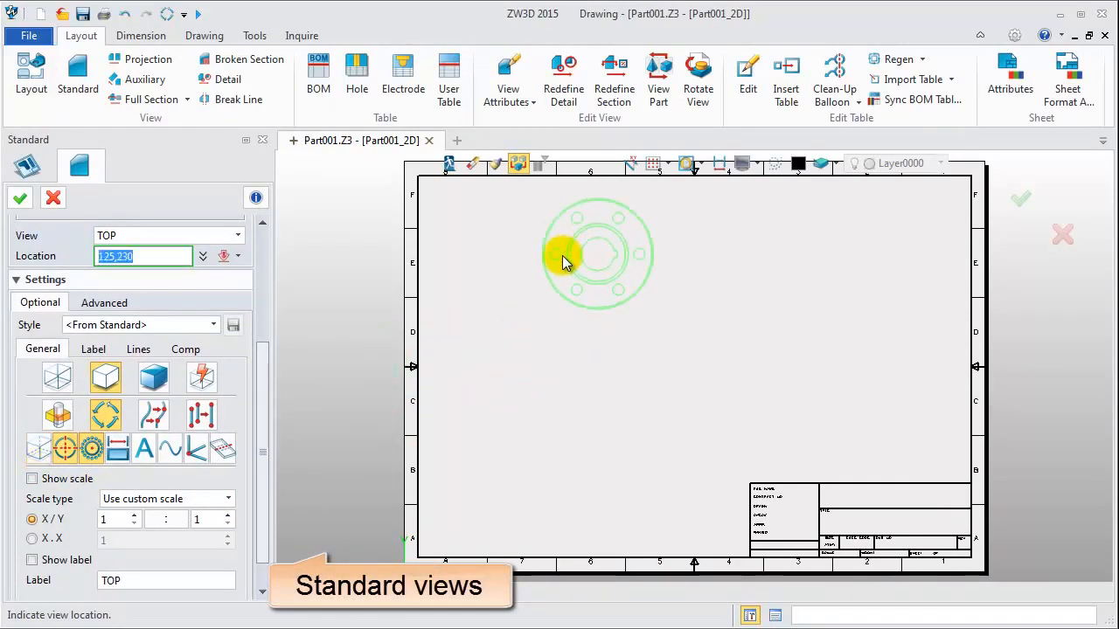
click(575, 262)
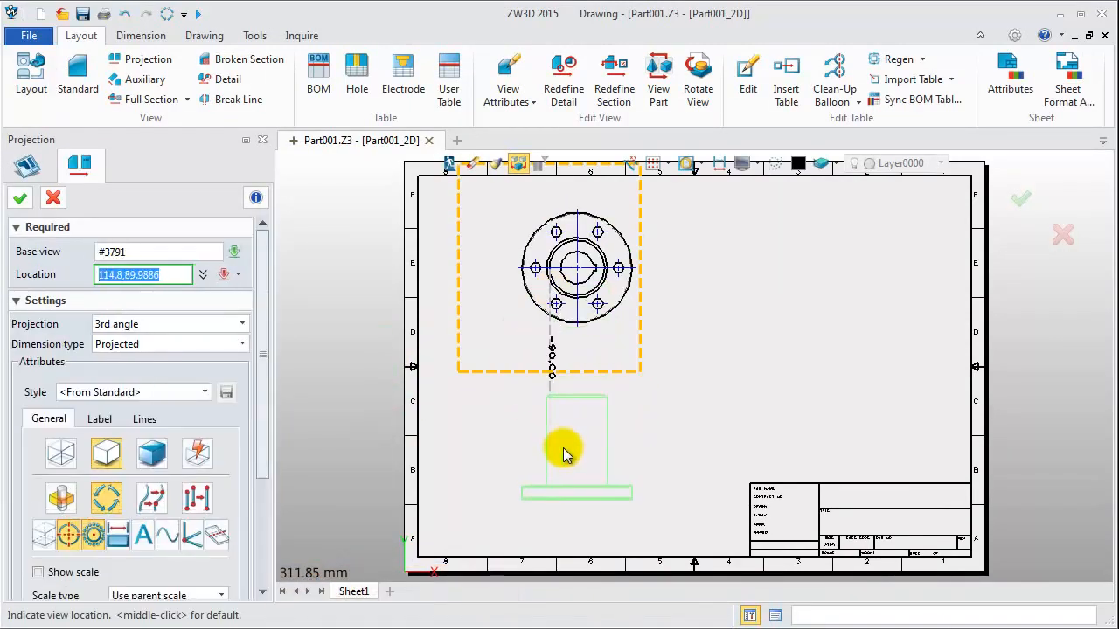
click(564, 453)
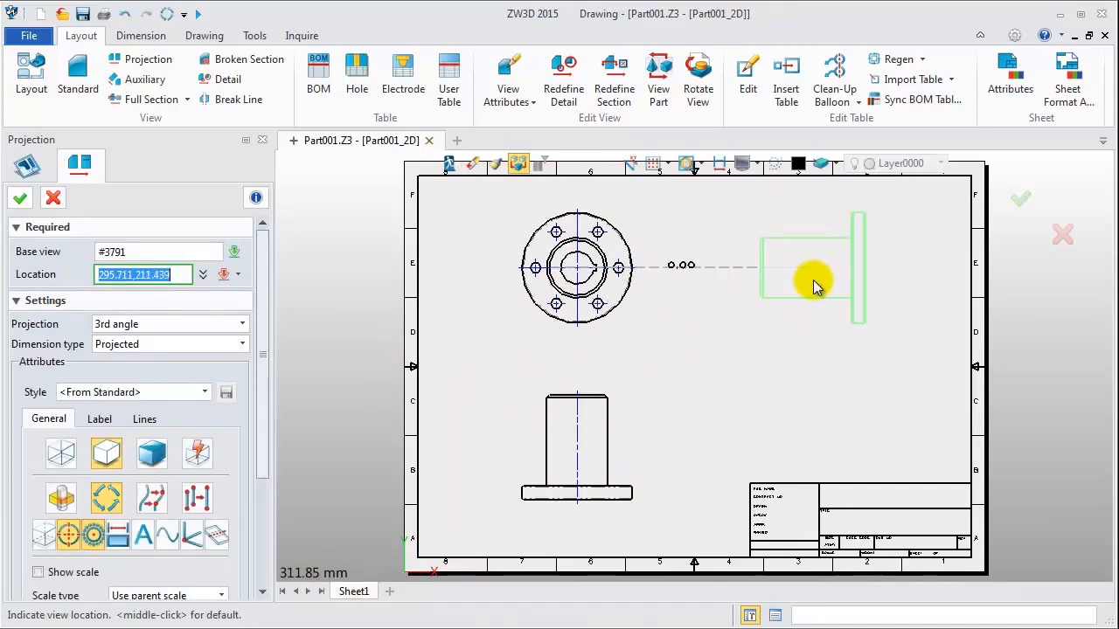
click(813, 280)
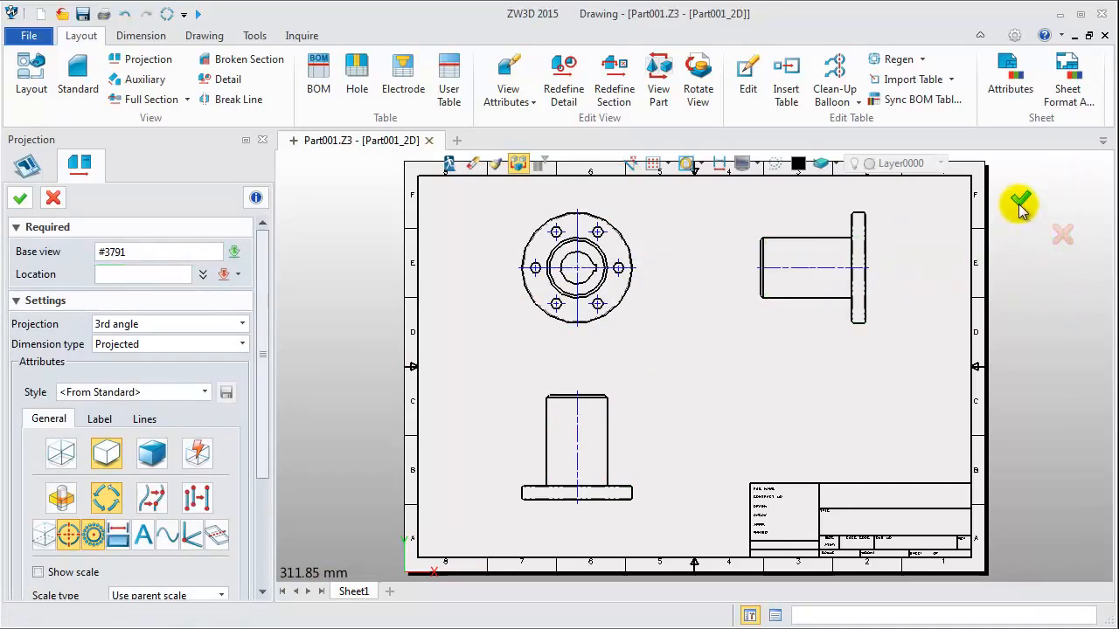
click(1021, 204)
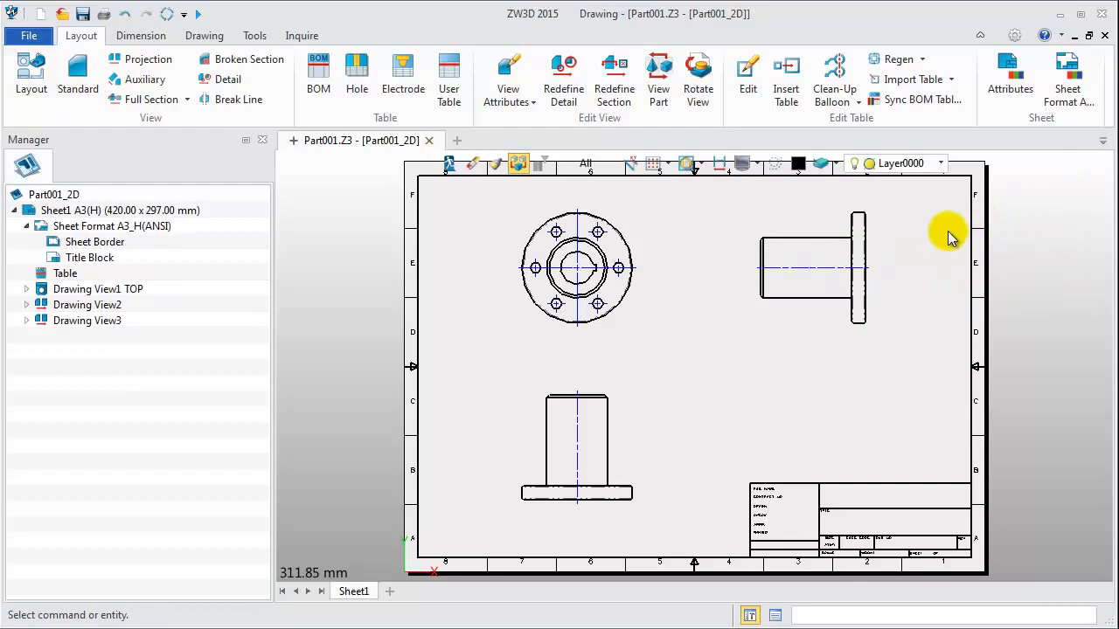
Step: Exit the drawing and the part to the file's root level, set the preview to Graphic and preview Part001 and Part001_2D
click(448, 166)
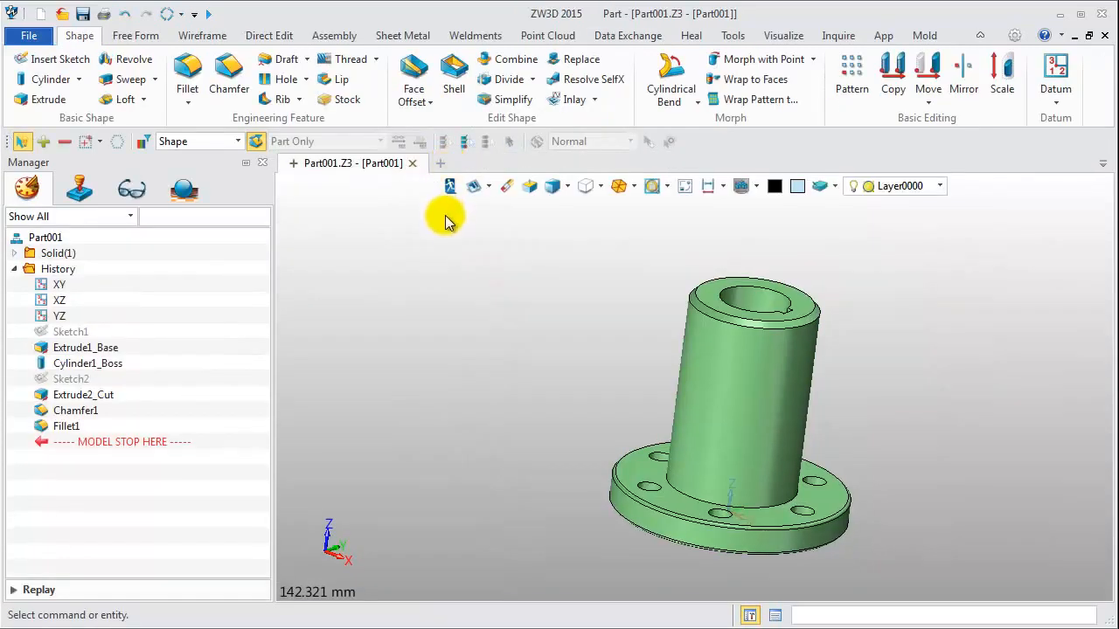
click(449, 186)
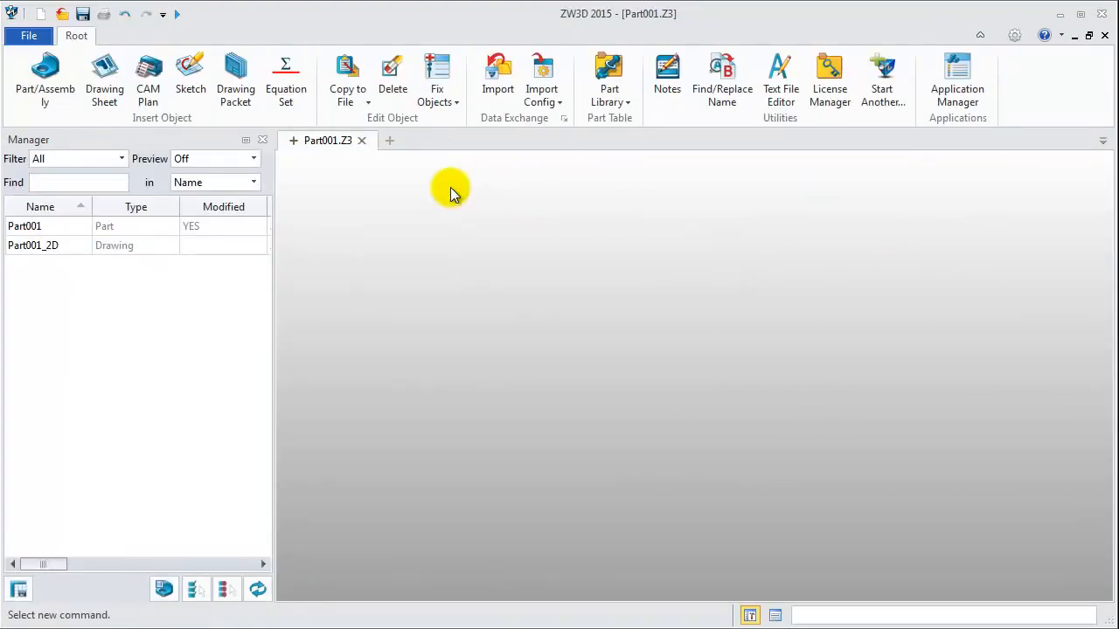
click(207, 158)
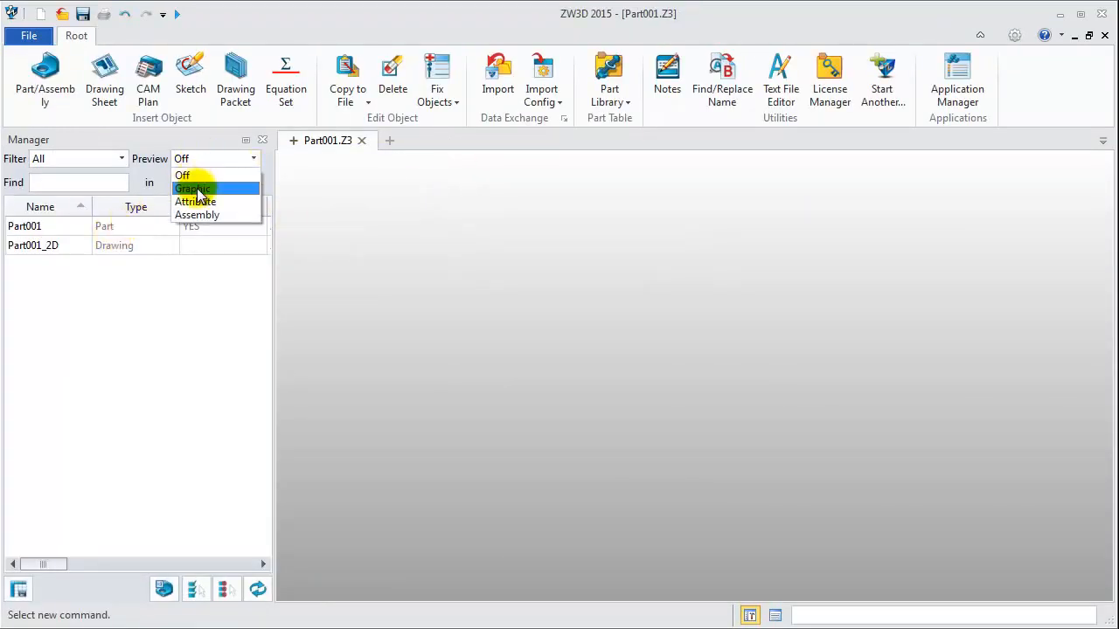
click(194, 182)
click(35, 226)
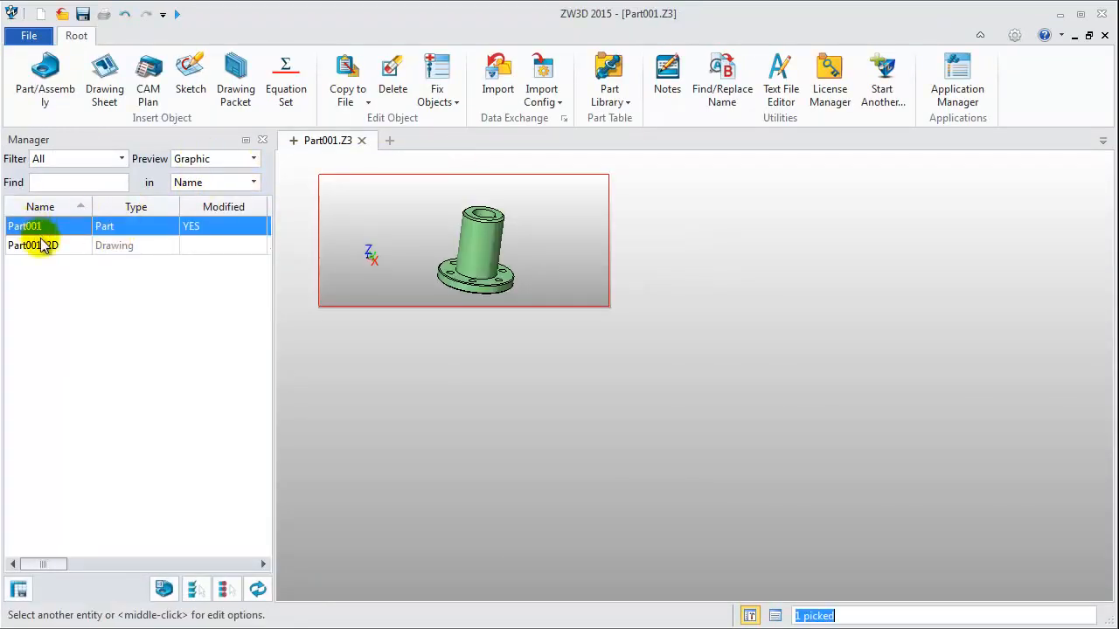
click(46, 247)
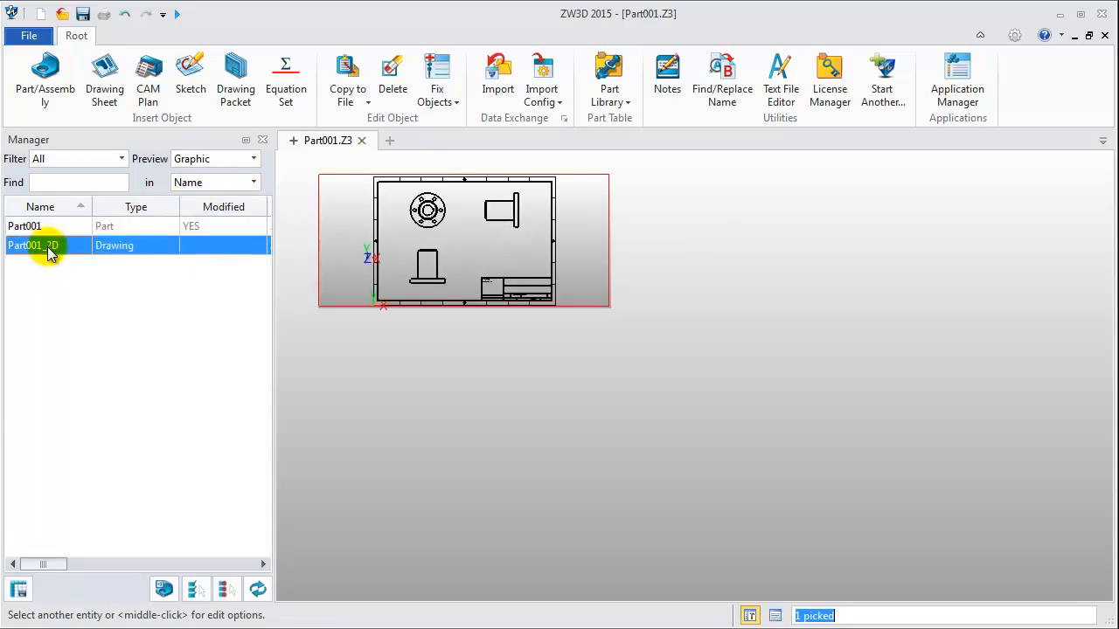
Step: Save the file as Part001.Z3 in the Training Videos-V2015 folder and reopen Part001 for editing
click(83, 15)
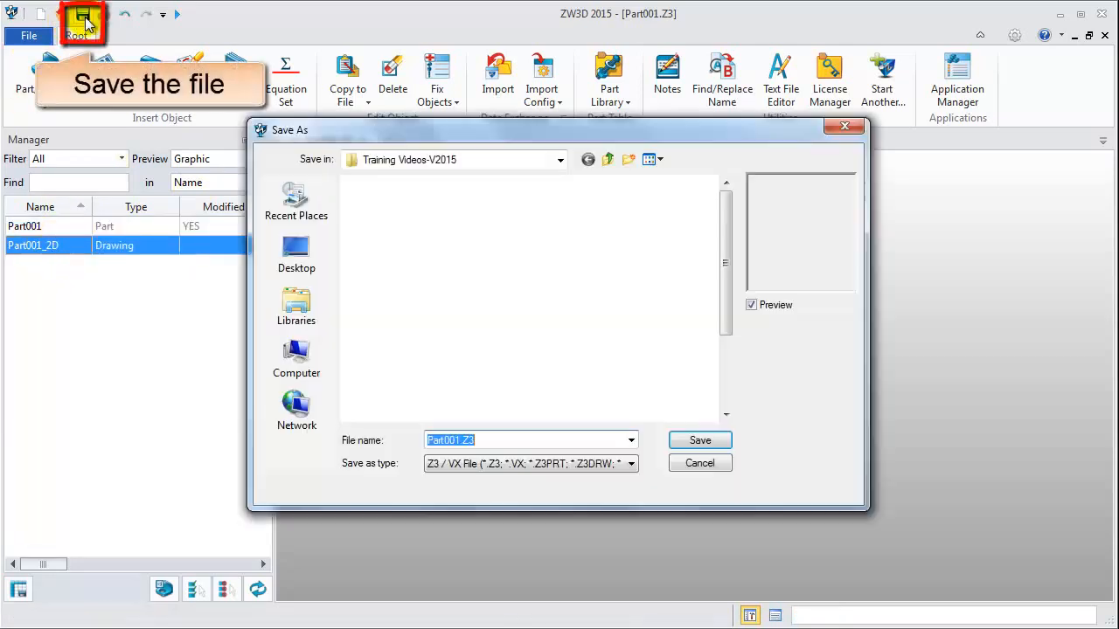
click(700, 441)
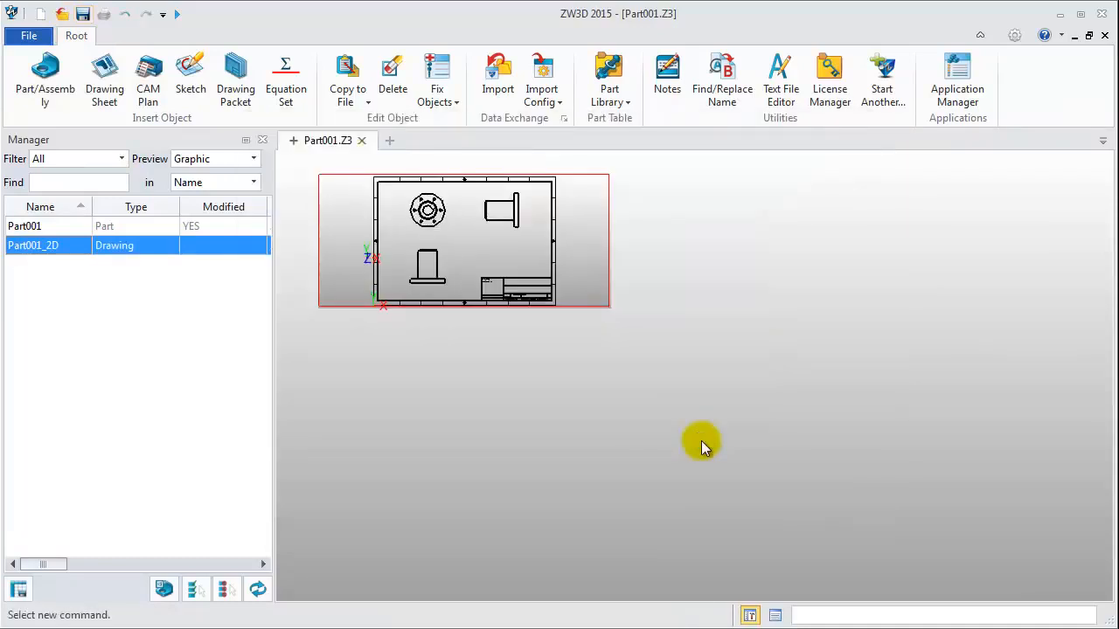
double_click(56, 229)
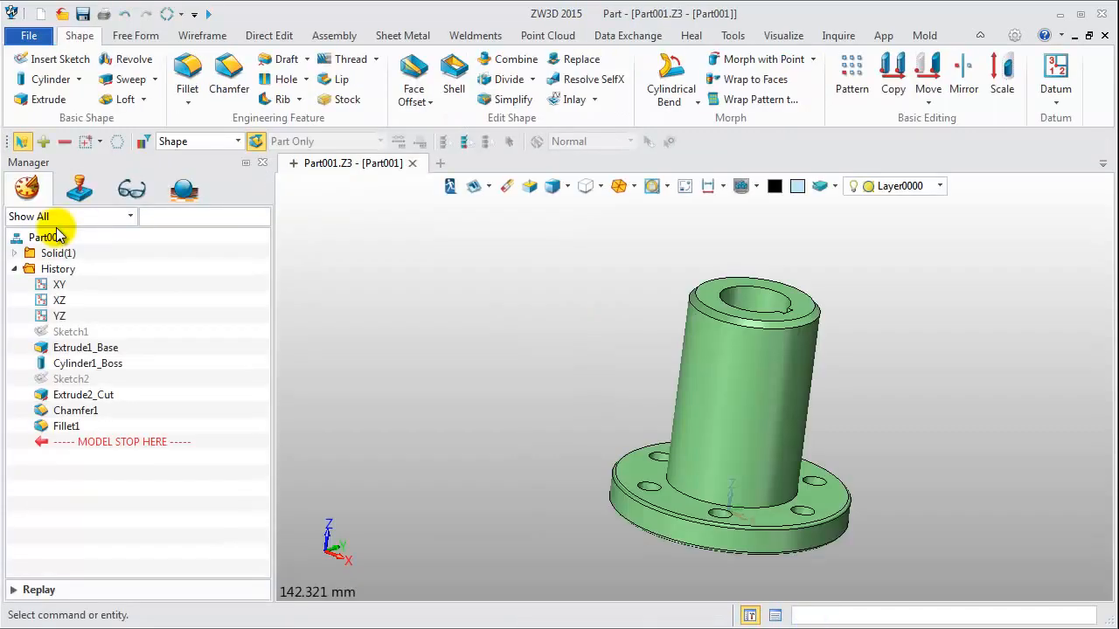